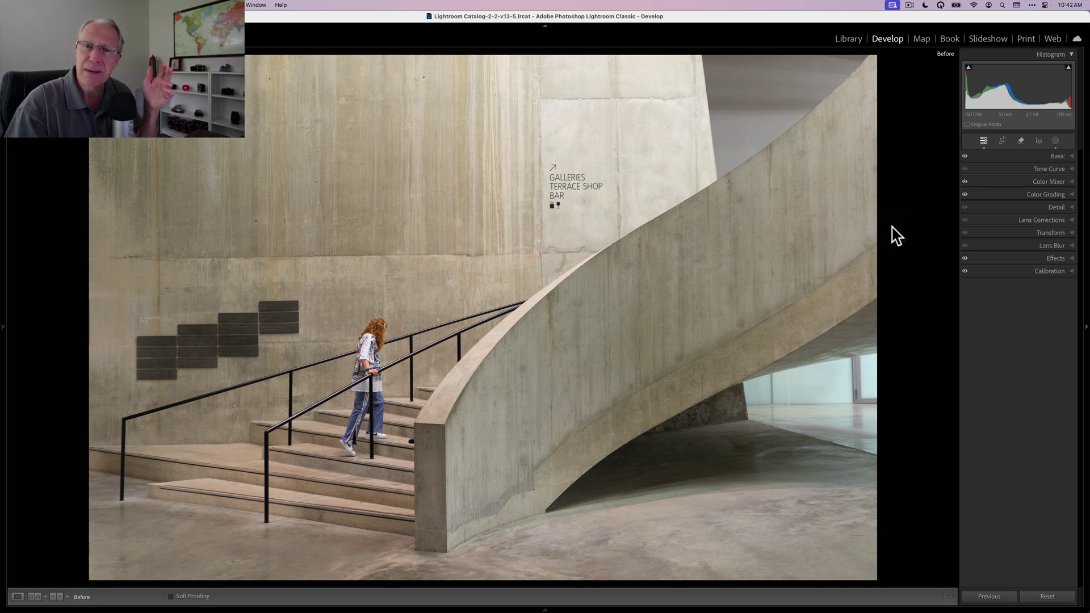
# Step: Compare the existing edit with the original, then switch off all Develop adjustments
pyautogui.press('\\')
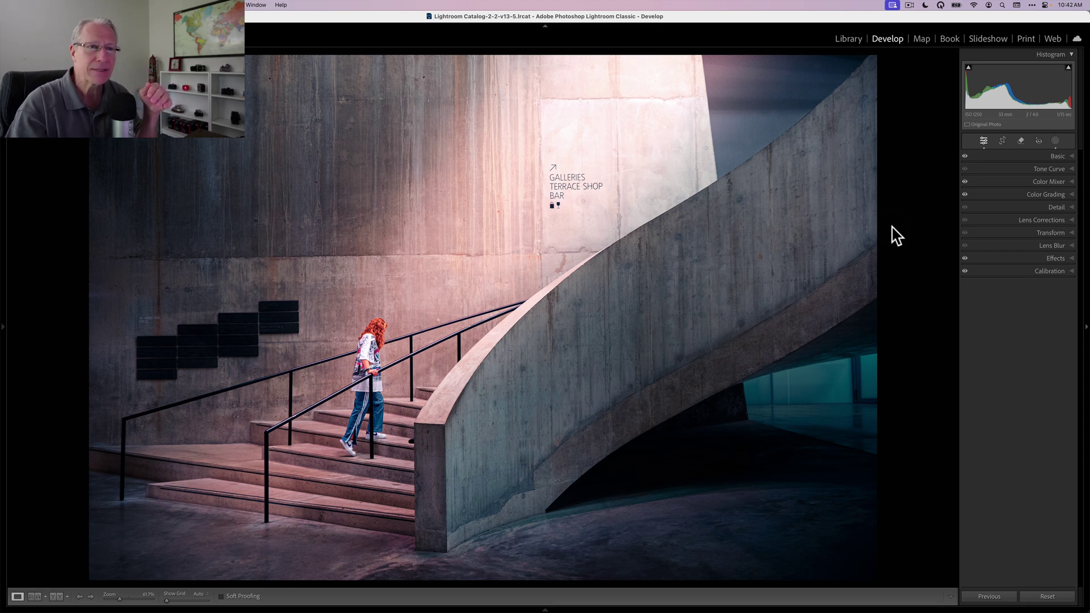
pyautogui.press('\\')
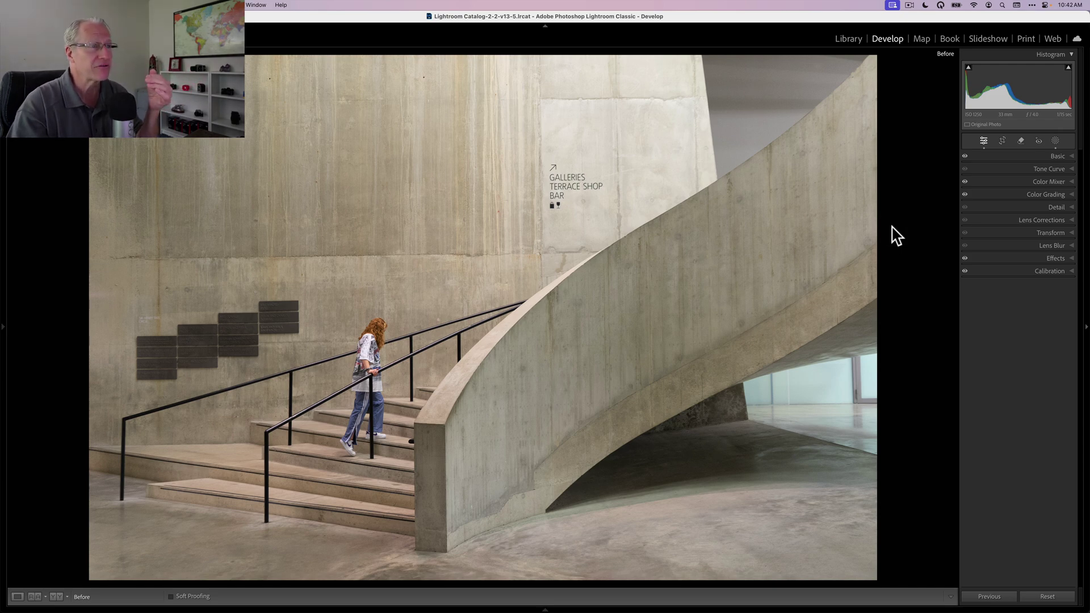
pyautogui.press('\\')
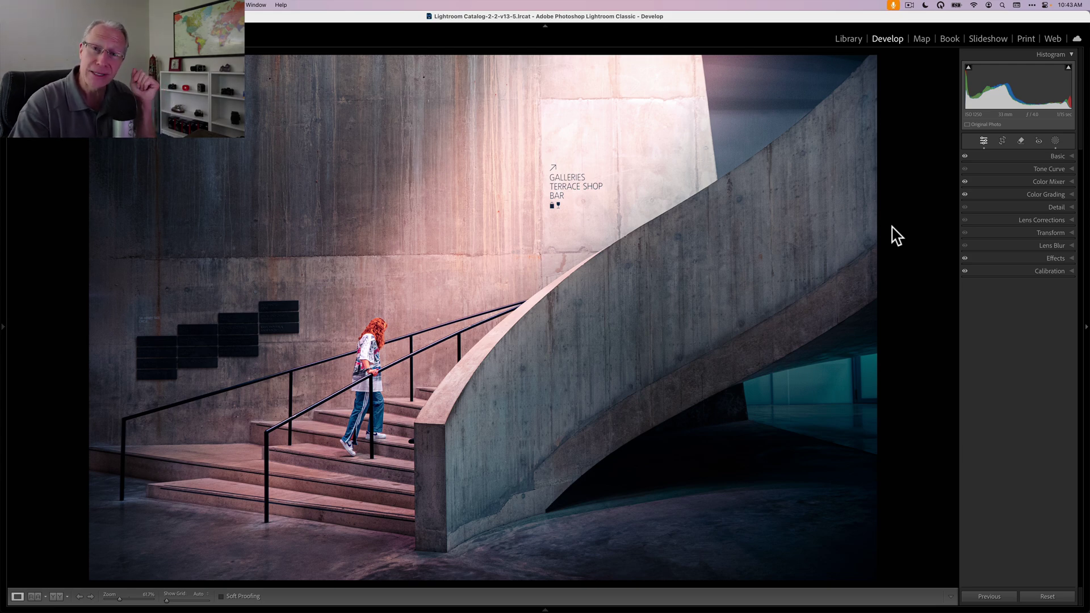
pyautogui.keyDown('alt'); pyautogui.click(964, 258); pyautogui.keyUp('alt')
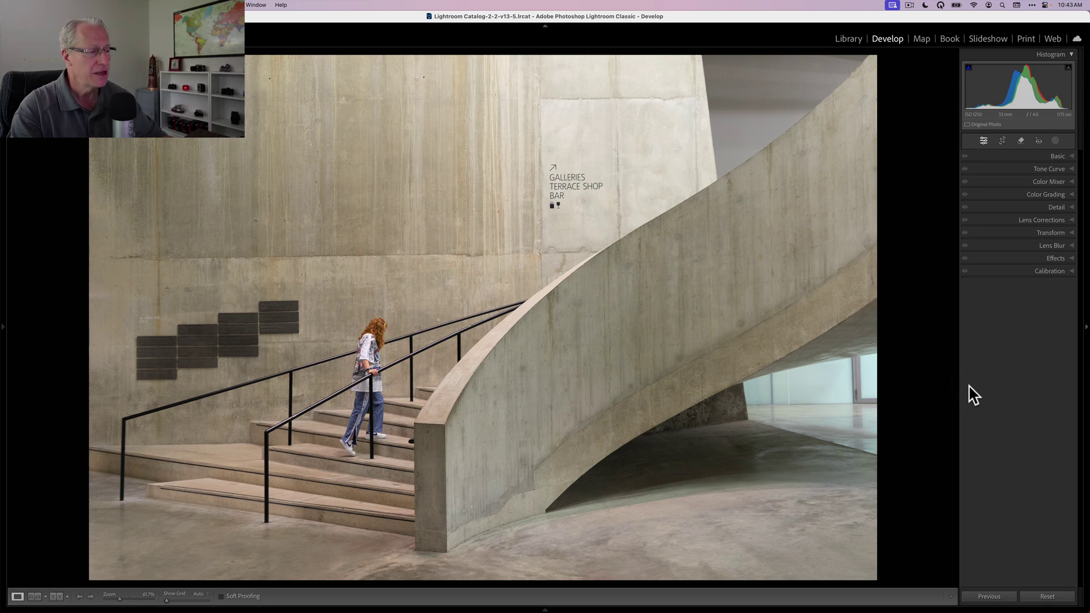
# Step: In Basic, set Exposure -0.55, Contrast +47, Texture +26 and Clarity +10
pyautogui.click(1011, 157)
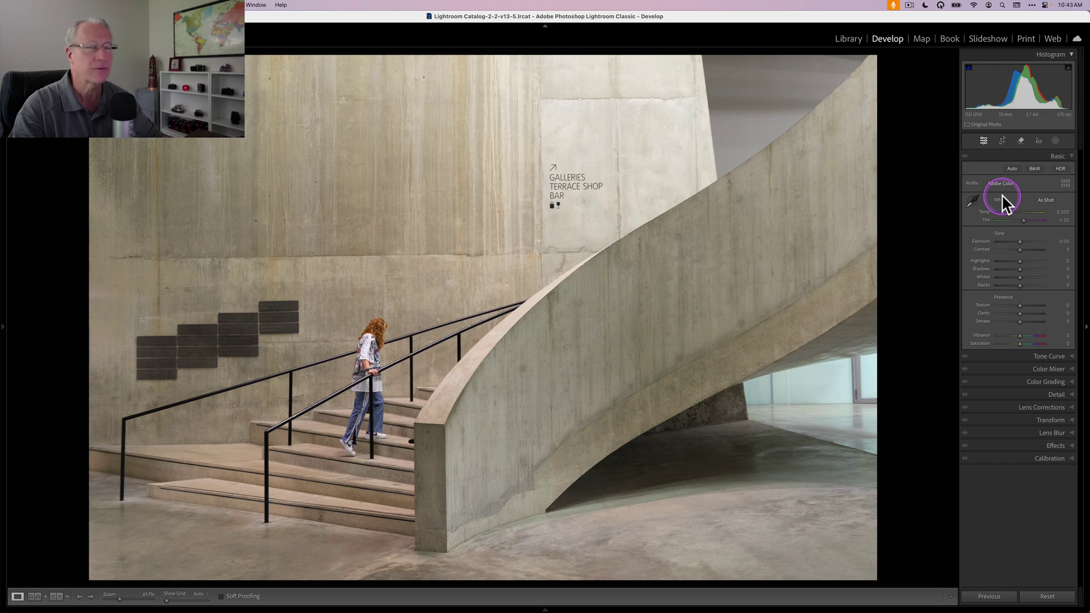
pyautogui.moveTo(1019, 242); pyautogui.dragTo(1031, 249)
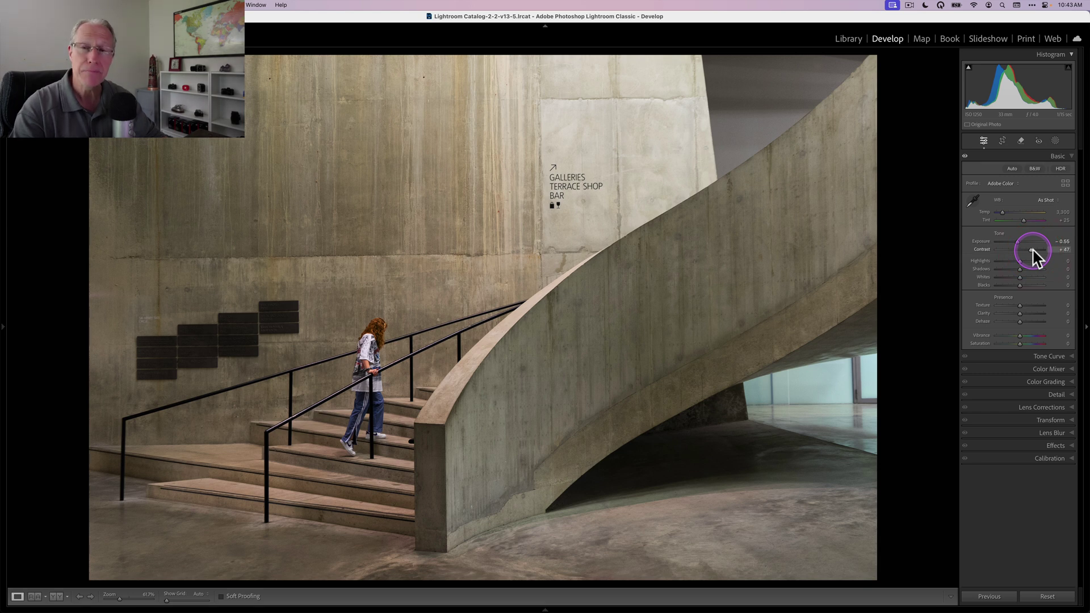
pyautogui.moveTo(1032, 247); pyautogui.dragTo(1032, 247)
pyautogui.click(1019, 320)
pyautogui.click(1021, 305)
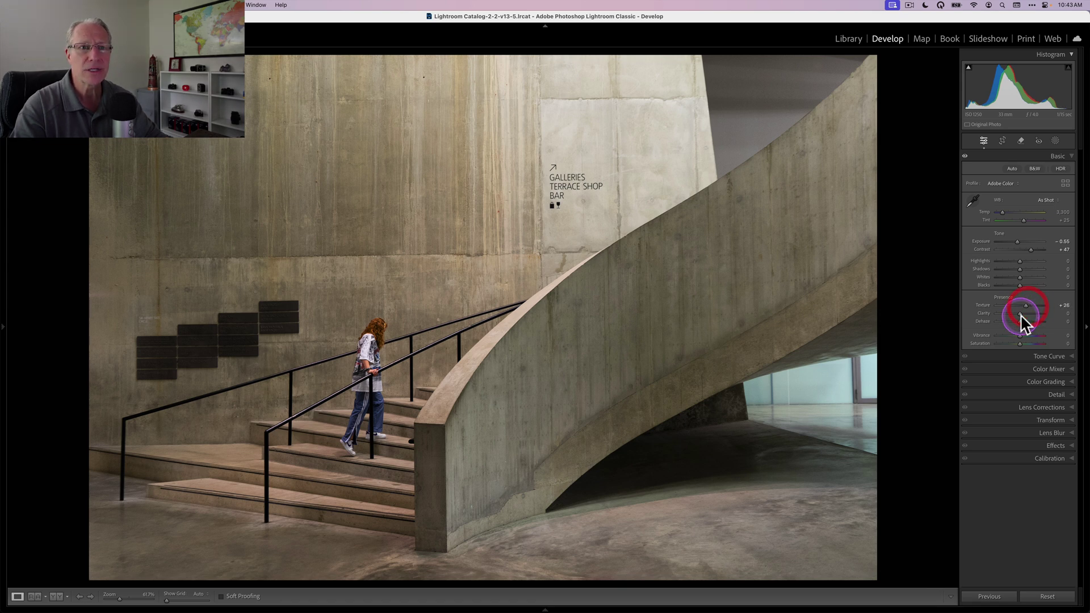
pyautogui.click(1020, 314)
pyautogui.press('Up')
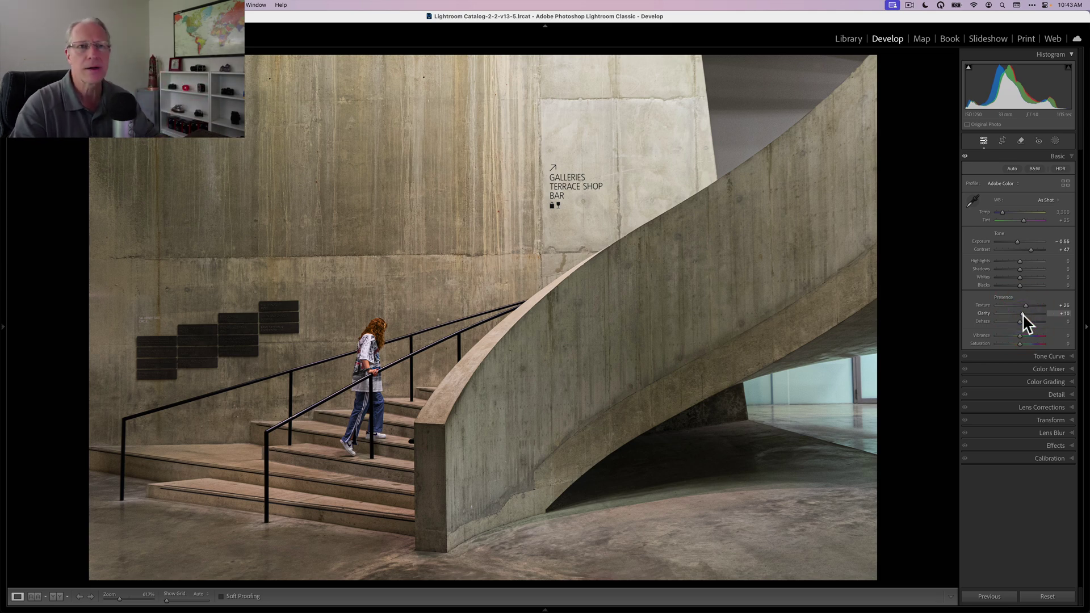
# Step: Set white balance Temp to 3082, check against the original, and collapse Basic
pyautogui.click(1061, 211)
pyautogui.write('3,')
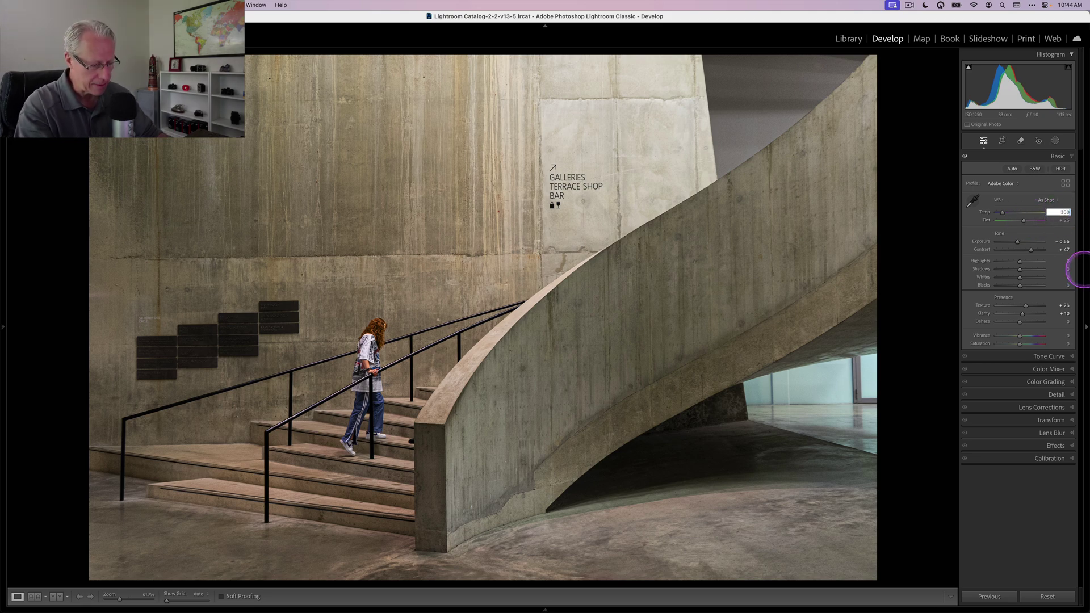
pyautogui.write('082')
pyautogui.press('Return')
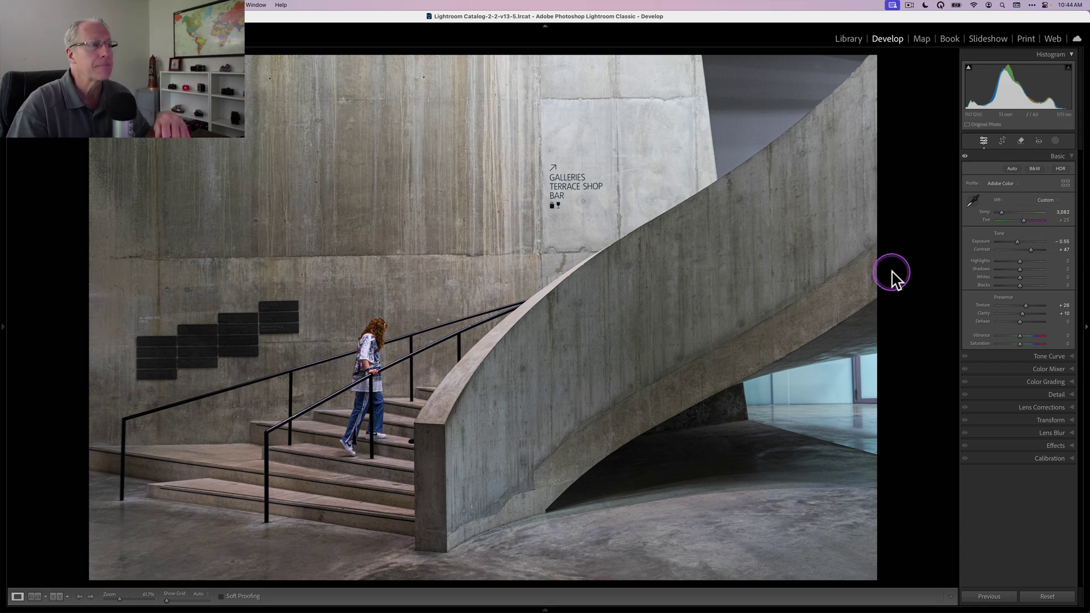
pyautogui.press('\\')
pyautogui.press('\\')
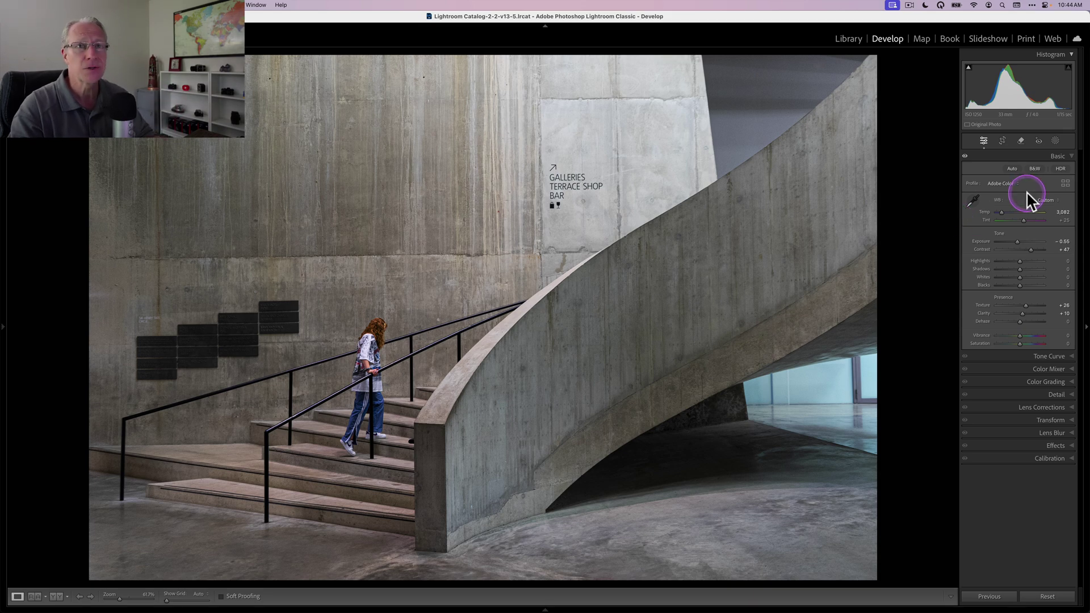
pyautogui.click(1034, 156)
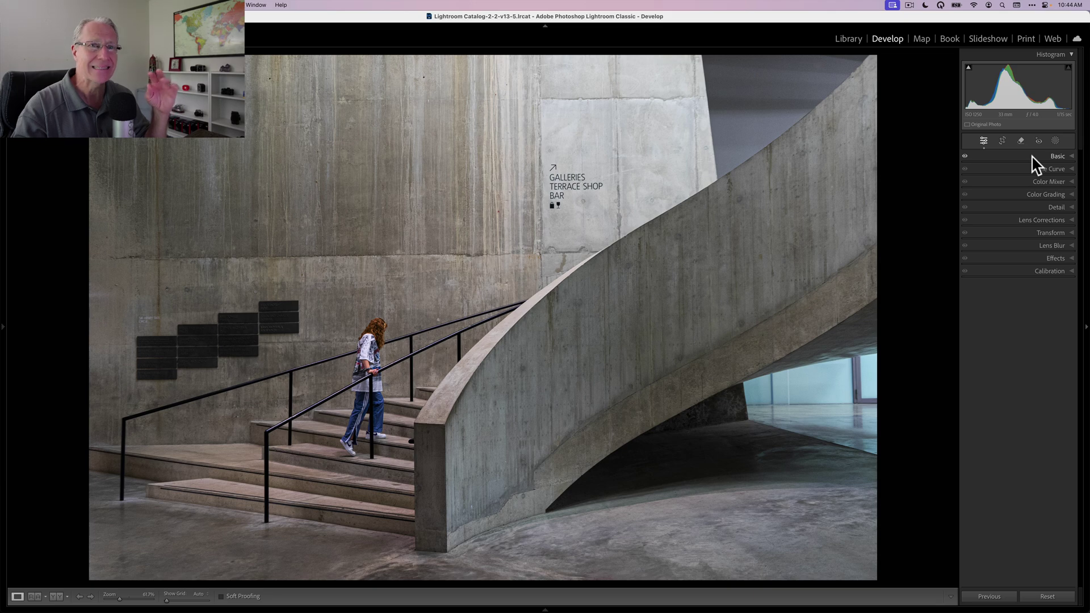
# Step: Add a Subject mask with Exposure 0.48 and Clarity 15, toggling it to compare
pyautogui.click(1055, 140)
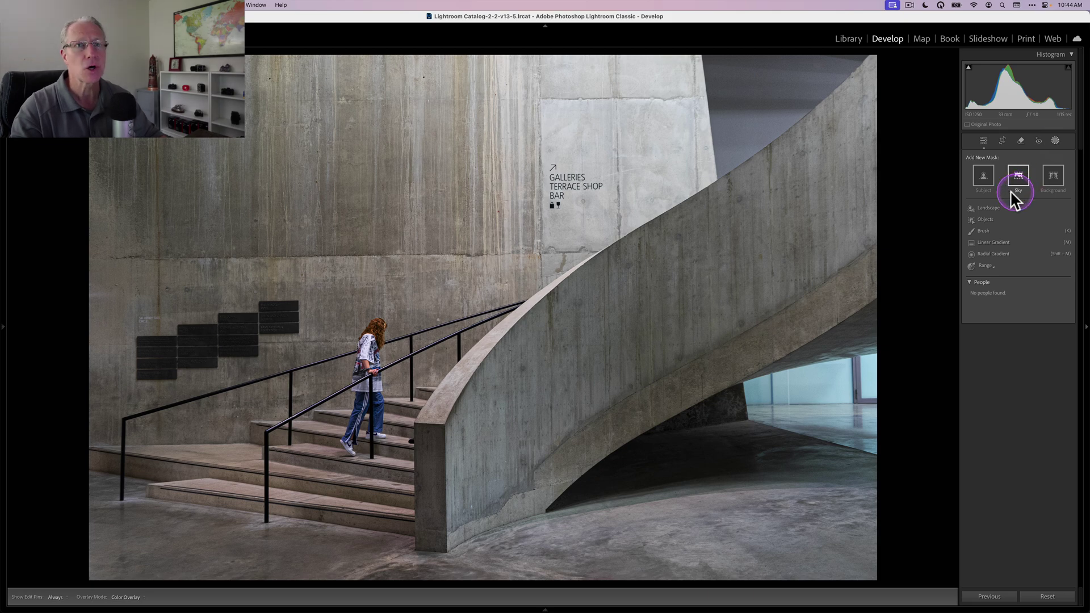
pyautogui.click(985, 173)
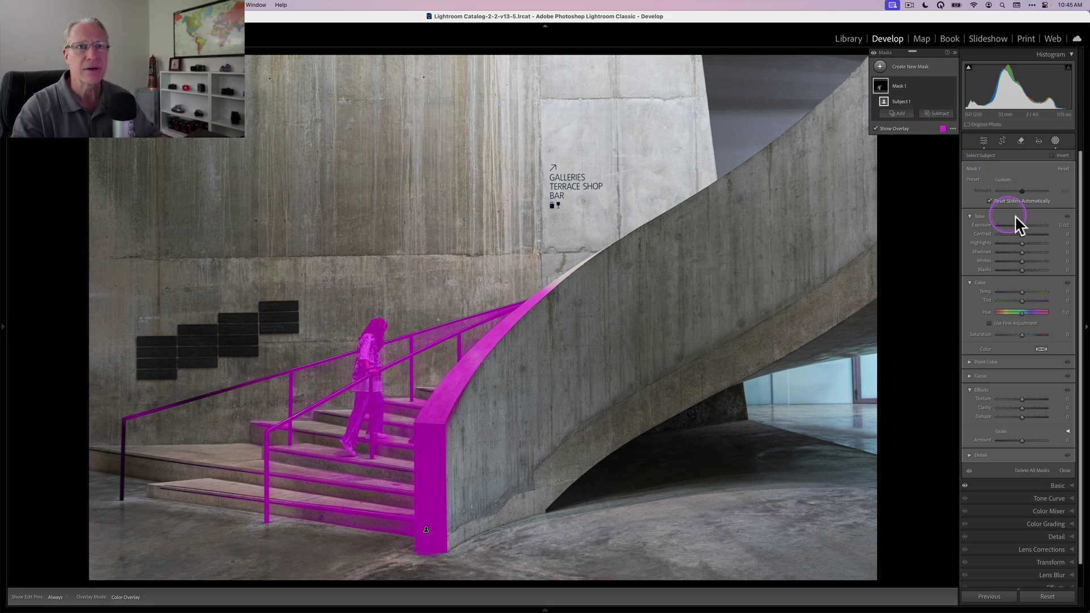
pyautogui.moveTo(1021, 222); pyautogui.dragTo(1023, 224)
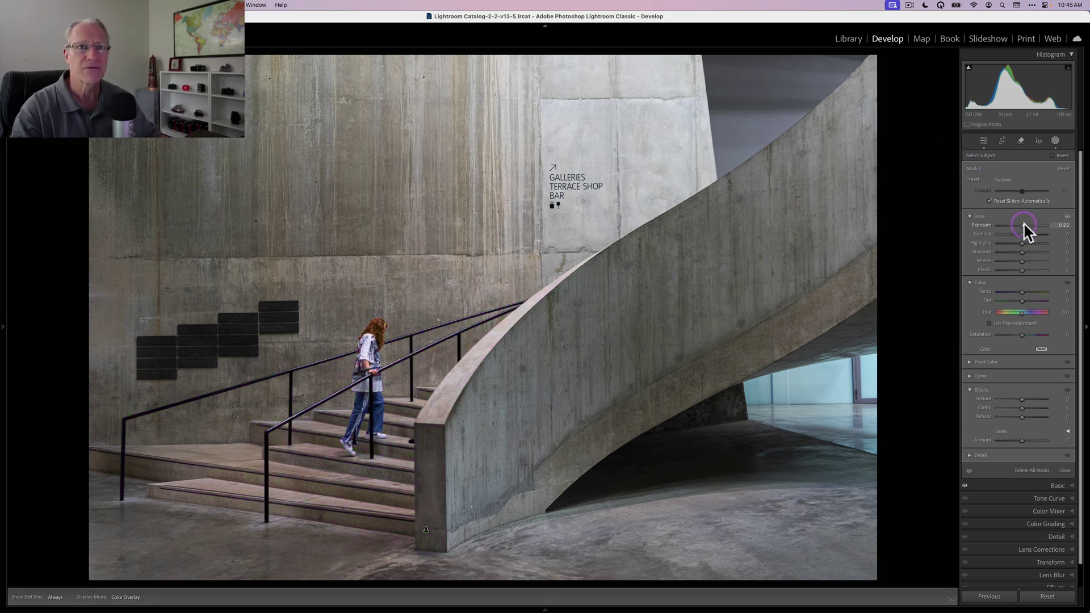
pyautogui.moveTo(1025, 224); pyautogui.dragTo(1026, 225)
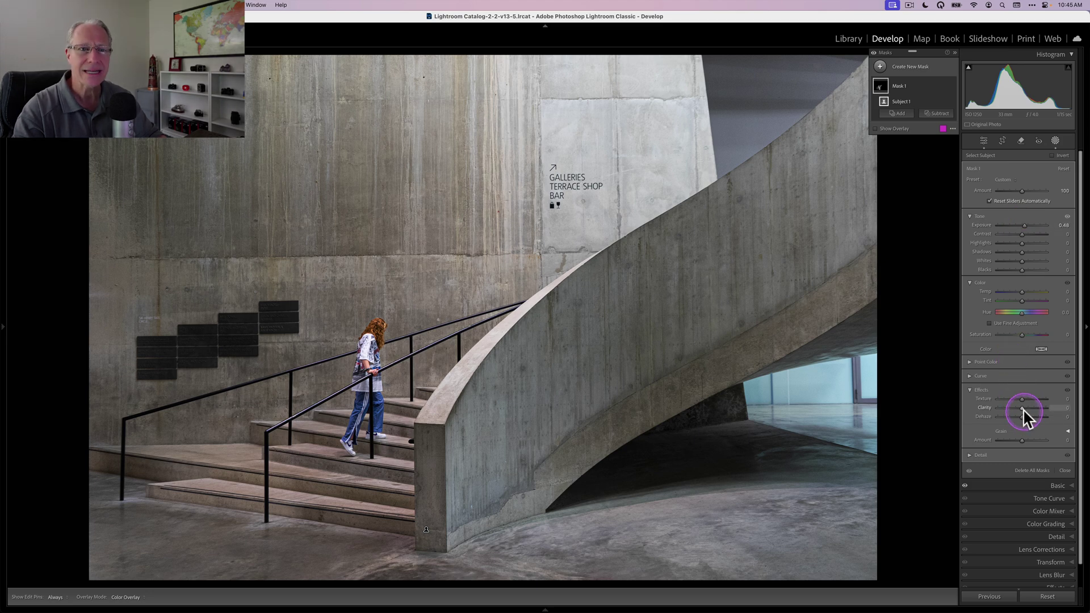
pyautogui.moveTo(1023, 408); pyautogui.dragTo(1022, 407)
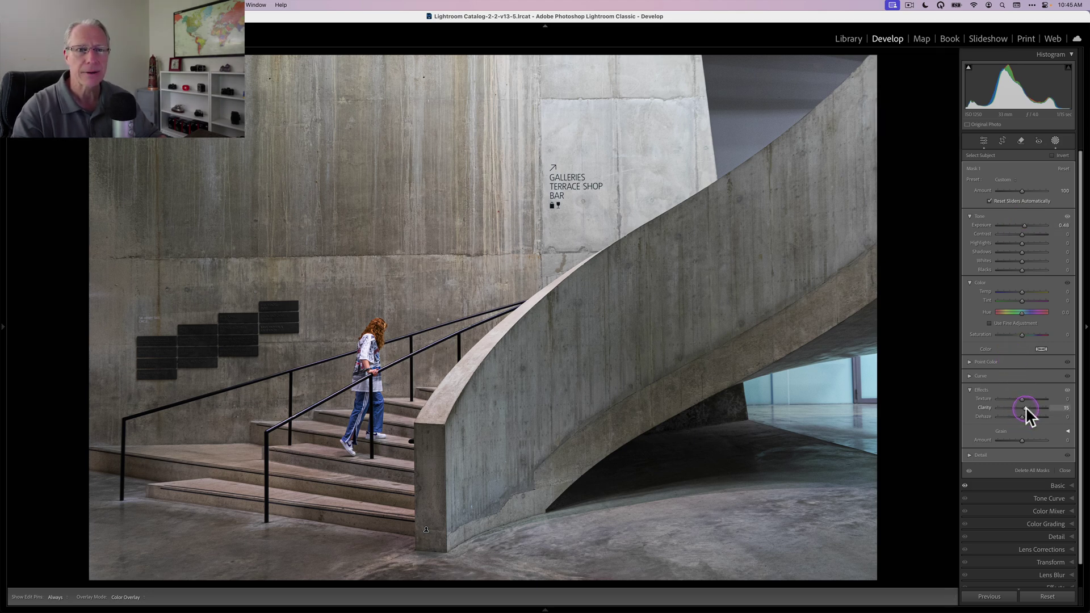
pyautogui.moveTo(1025, 408); pyautogui.dragTo(1025, 407)
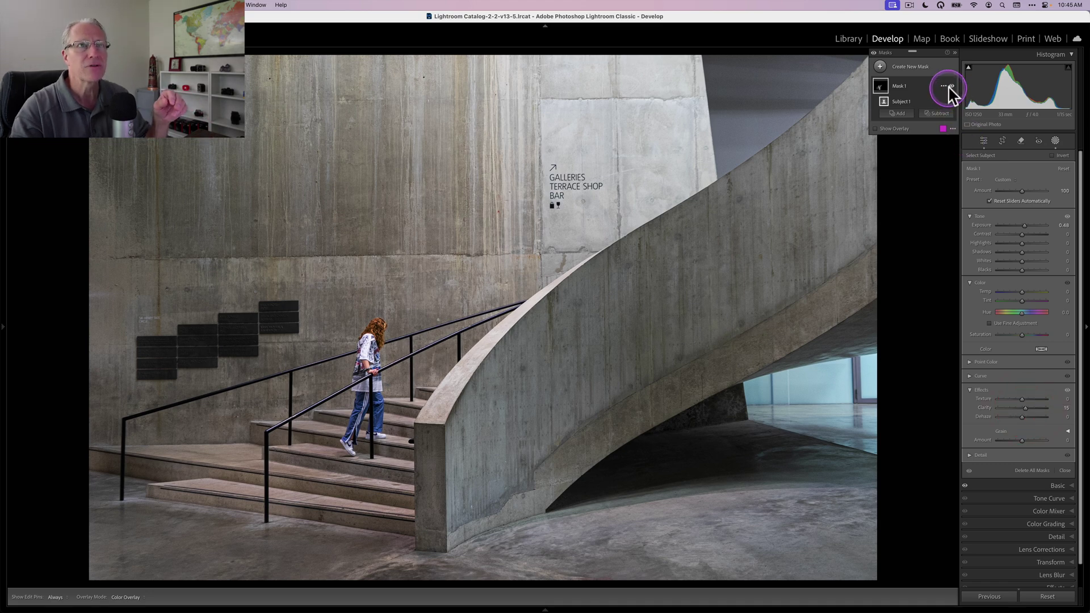
pyautogui.click(951, 86)
pyautogui.click(950, 86)
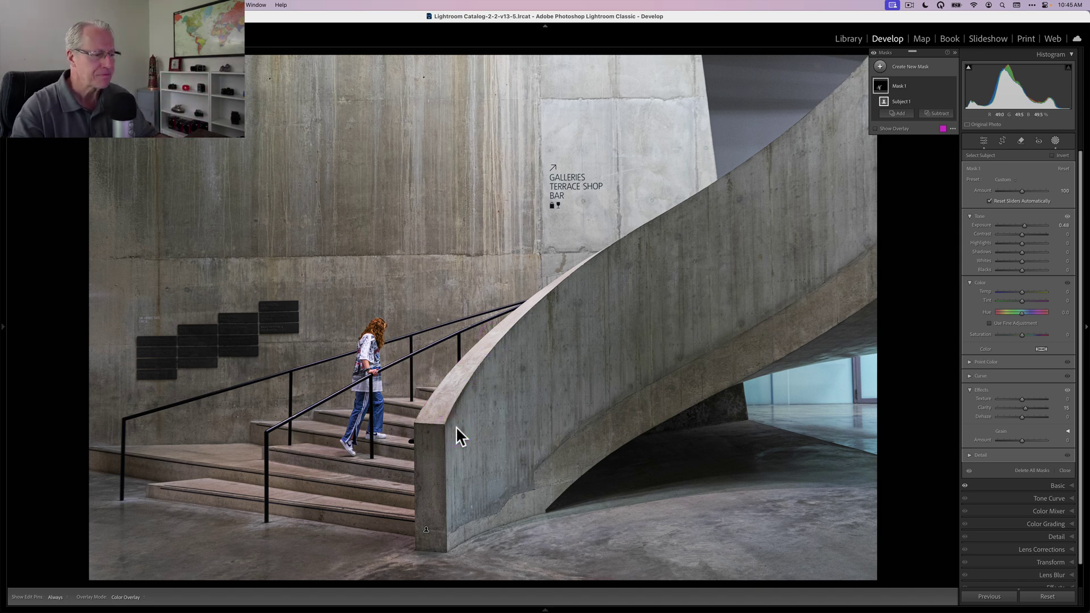
pyautogui.click(422, 240)
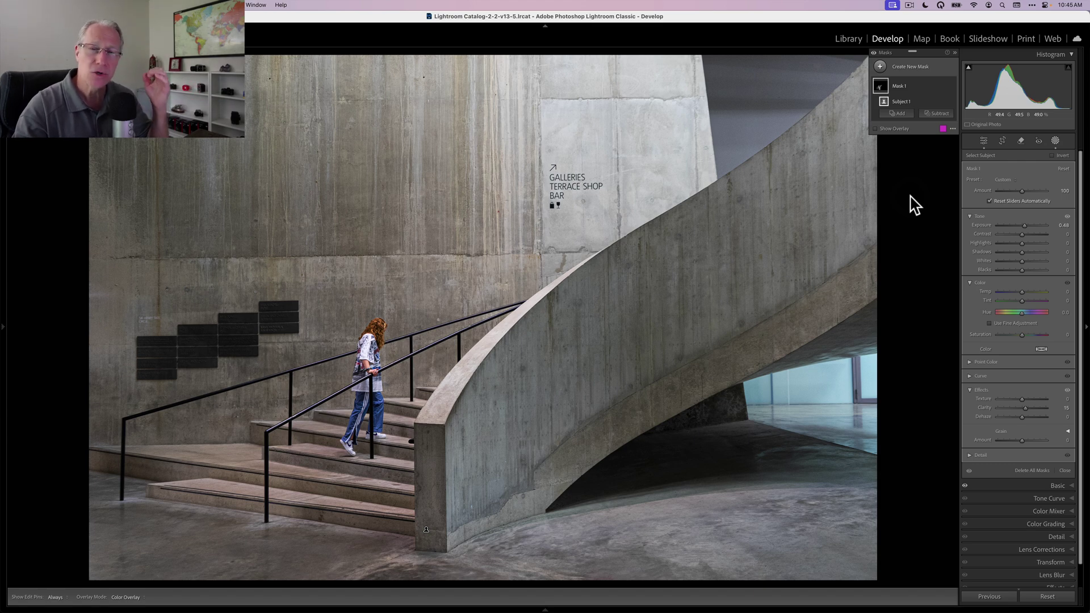
# Step: Draw a new linear gradient mask across the upper-left wall
pyautogui.click(879, 66)
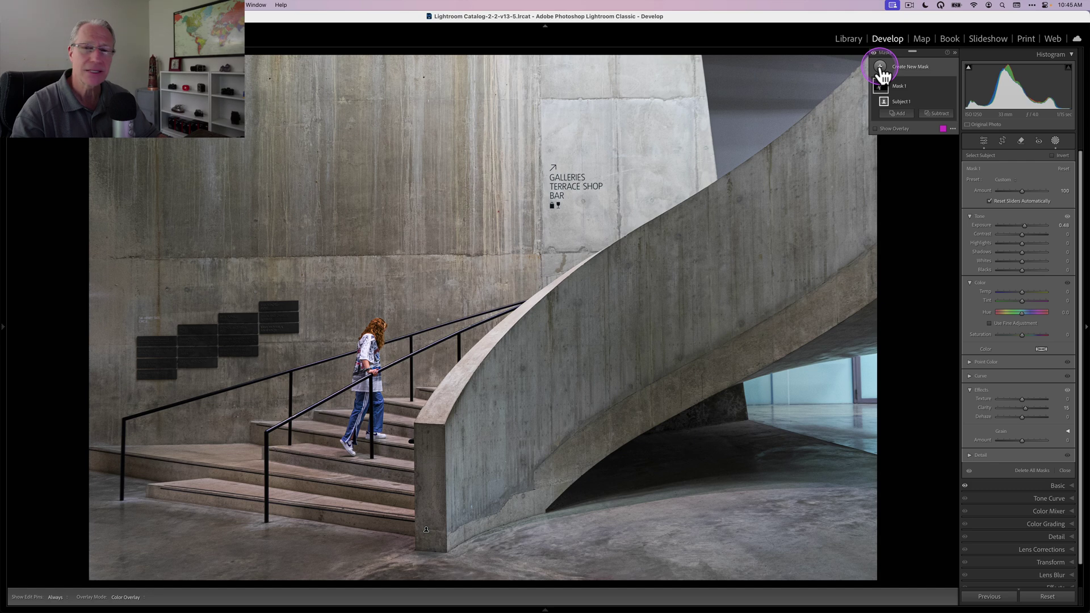
pyautogui.click(880, 66)
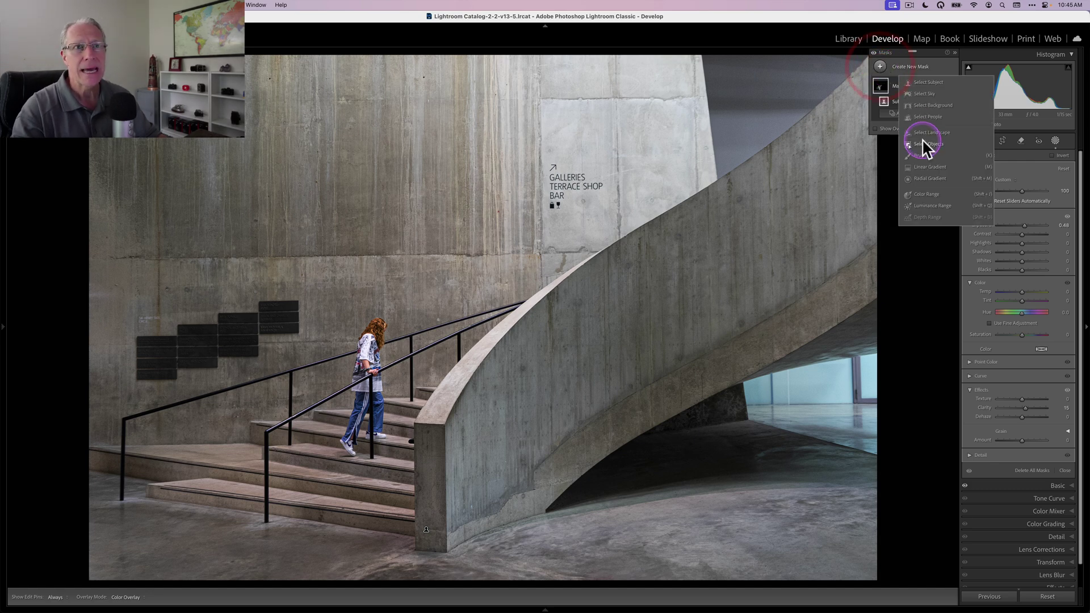
pyautogui.click(925, 167)
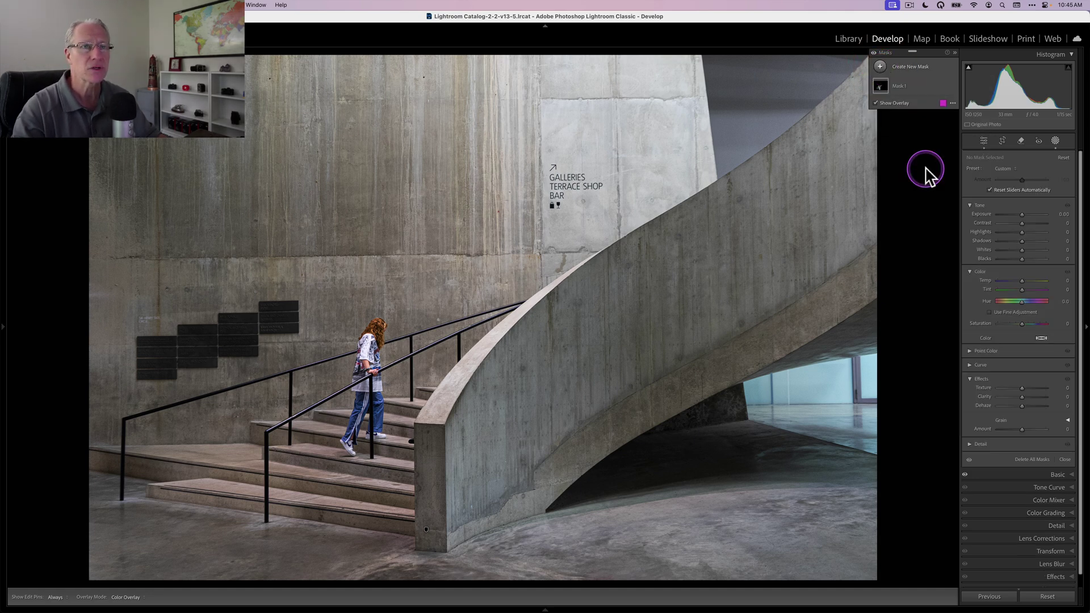
pyautogui.moveTo(335, 134); pyautogui.dragTo(461, 302)
pyautogui.moveTo(400, 217); pyautogui.dragTo(447, 176)
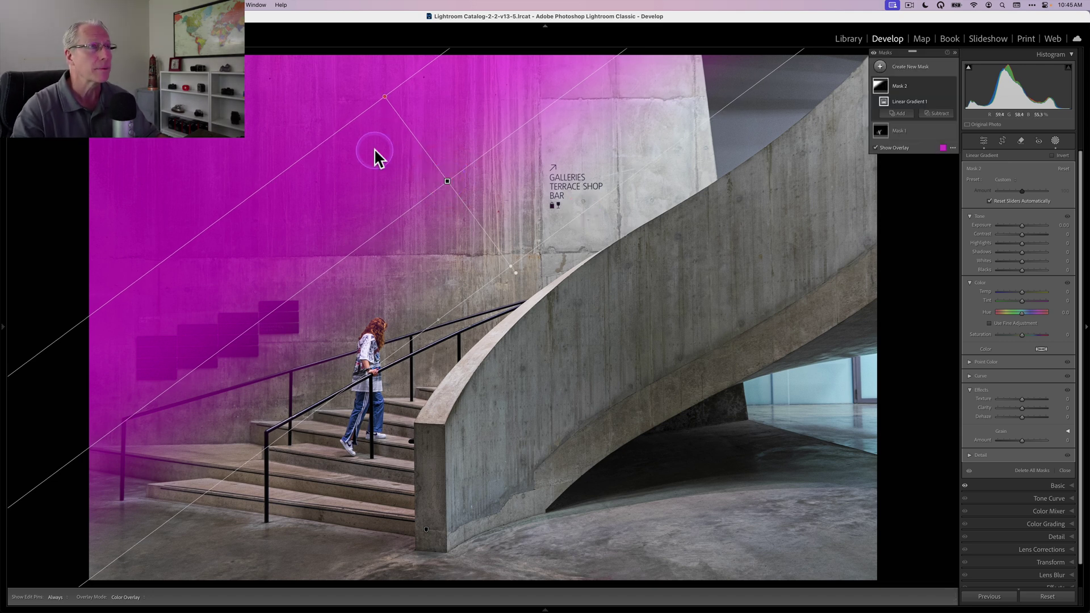
# Step: Set the wall gradient's Exposure to -0.55 and toggle its effect to compare
pyautogui.click(1022, 226)
pyautogui.moveTo(1022, 226); pyautogui.dragTo(1019, 226)
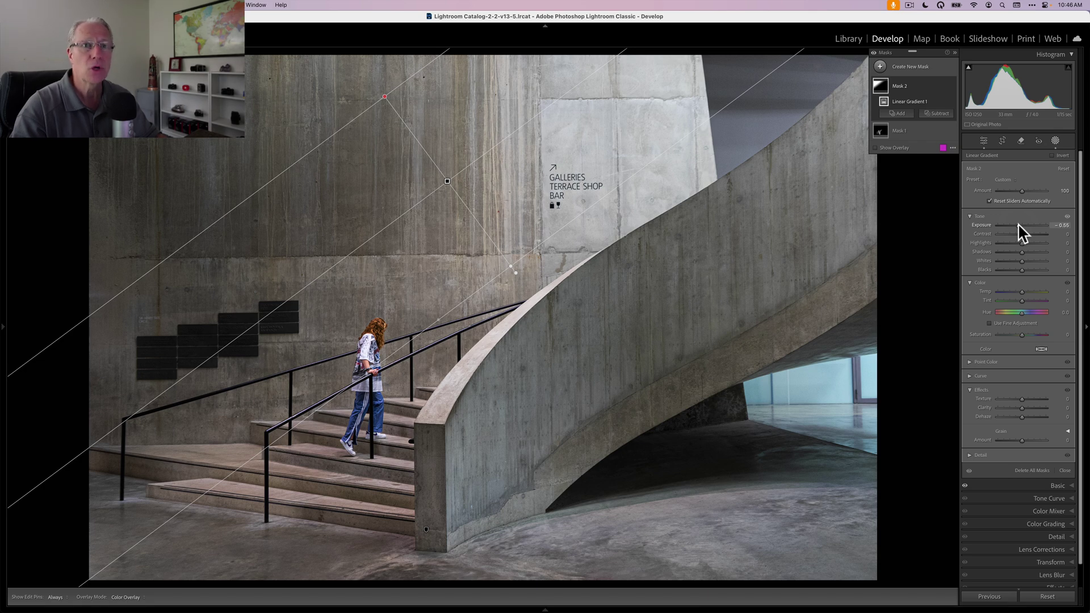
pyautogui.click(951, 86)
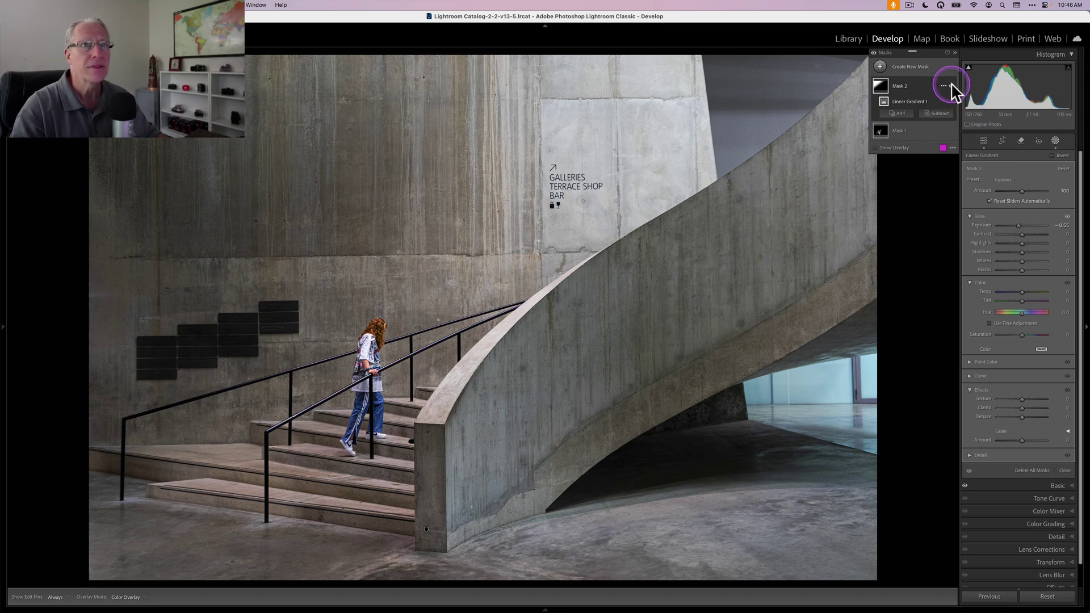
pyautogui.click(952, 85)
pyautogui.click(951, 85)
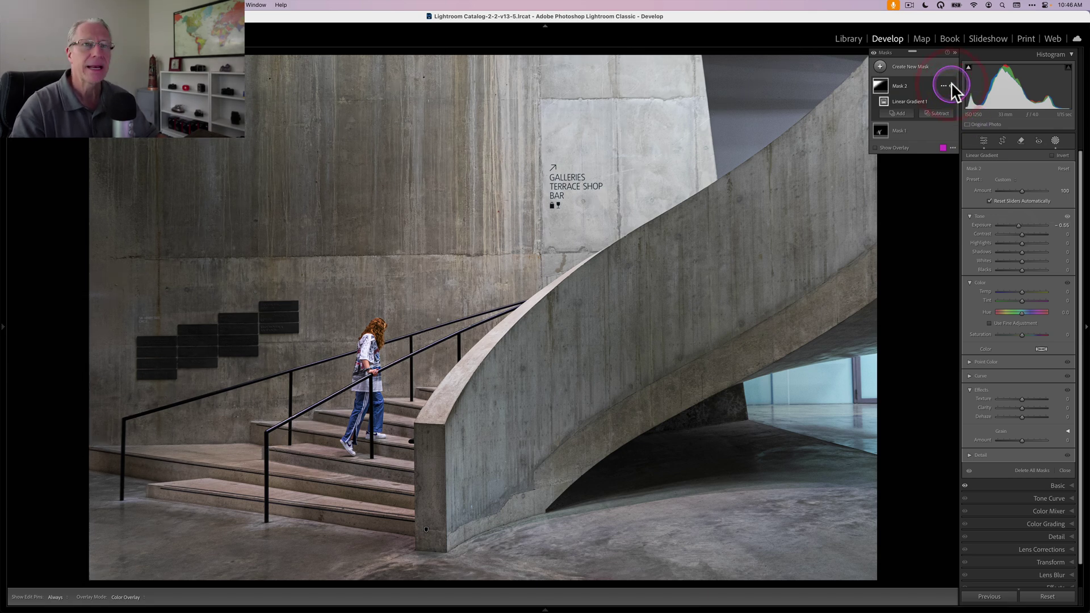
# Step: Add a linear gradient from the lower-right floor with Exposure -1.48
pyautogui.click(880, 66)
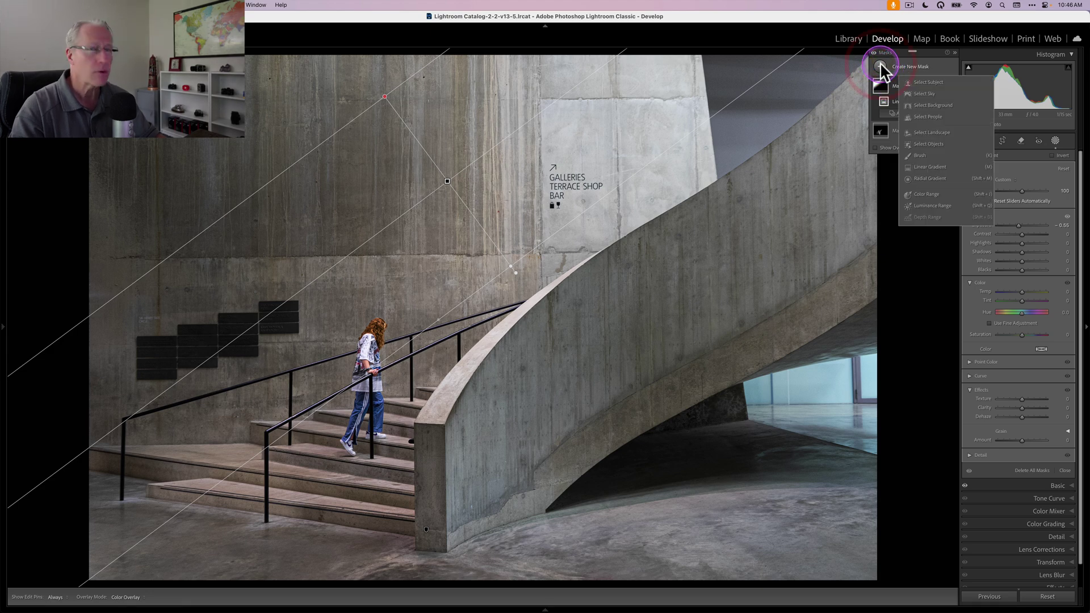
pyautogui.click(941, 165)
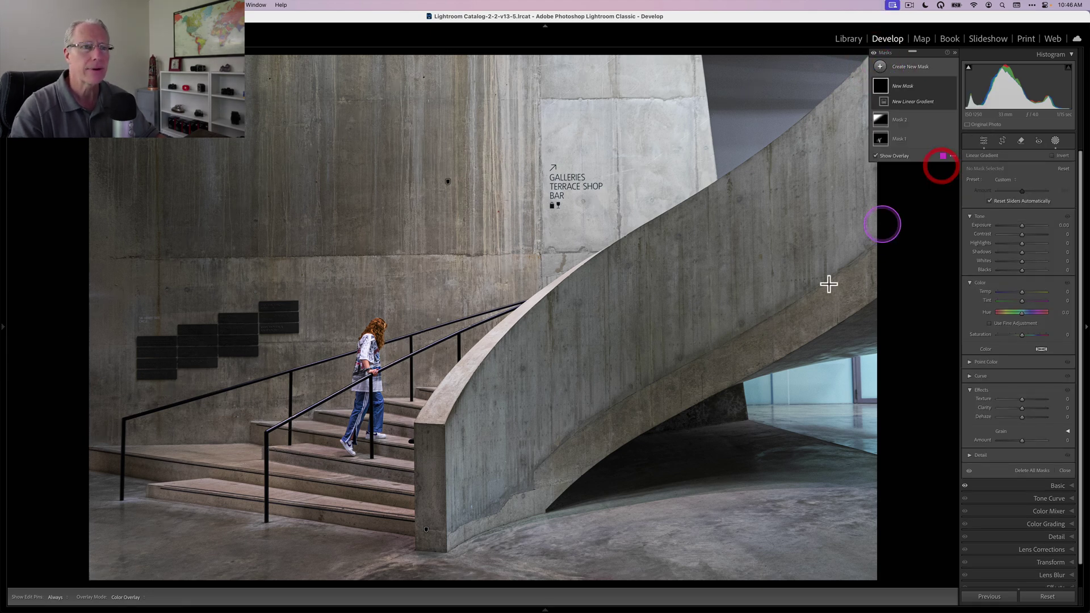
pyautogui.moveTo(732, 395); pyautogui.dragTo(634, 263)
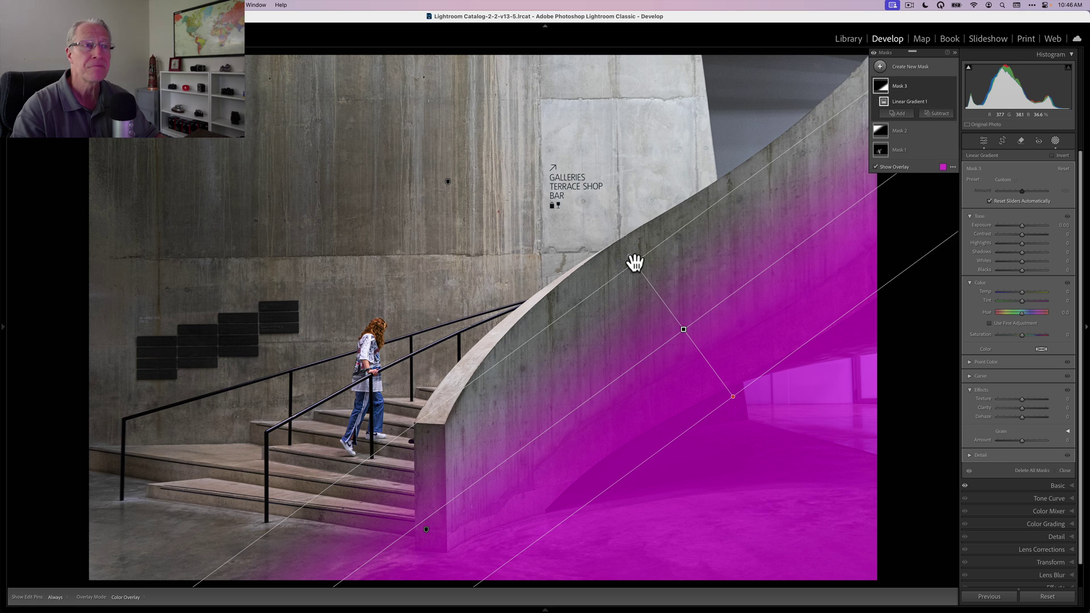
pyautogui.moveTo(1022, 226); pyautogui.dragTo(1015, 231)
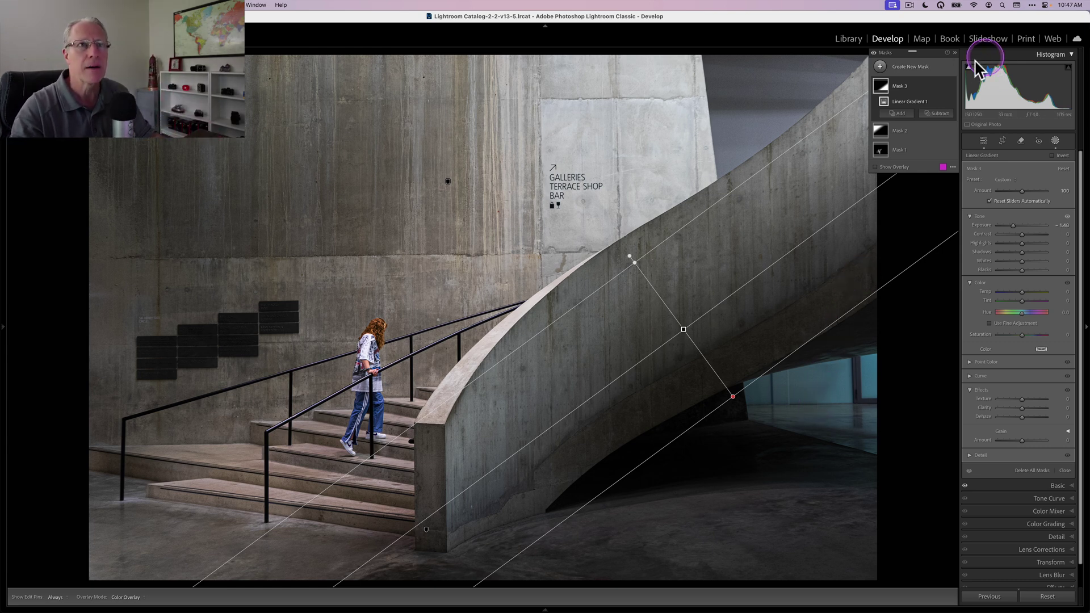
# Step: Toggle the lower-right gradient's darkening off and on to compare
pyautogui.click(950, 85)
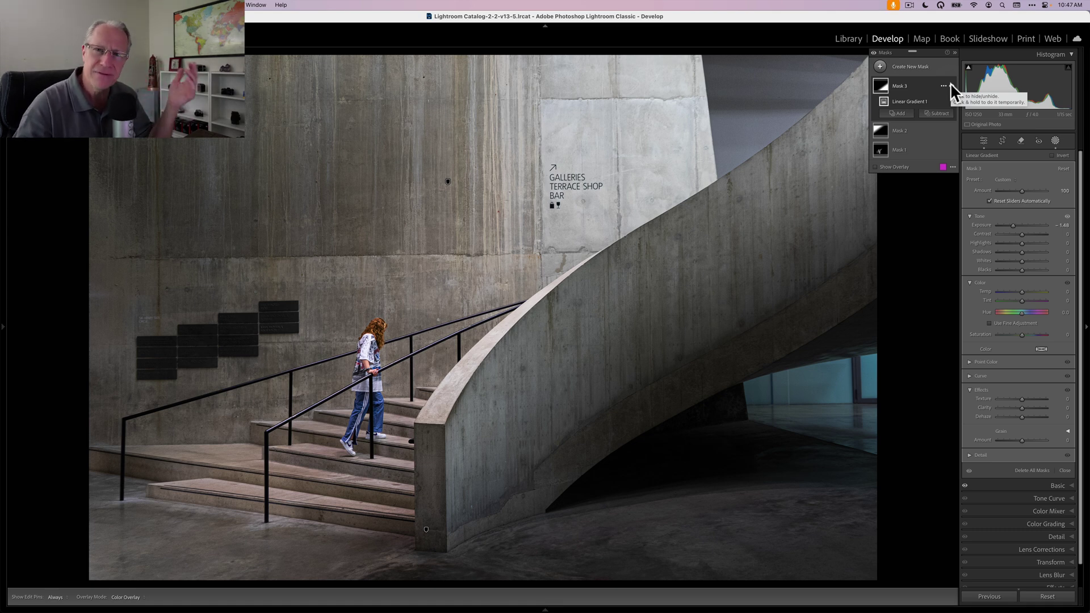
pyautogui.click(951, 85)
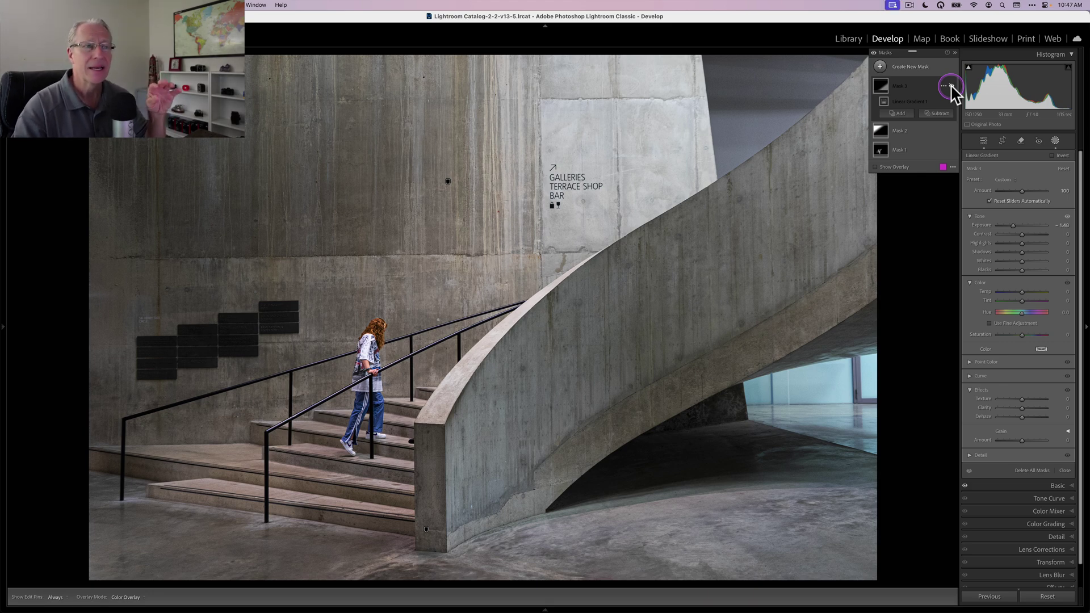
pyautogui.click(951, 86)
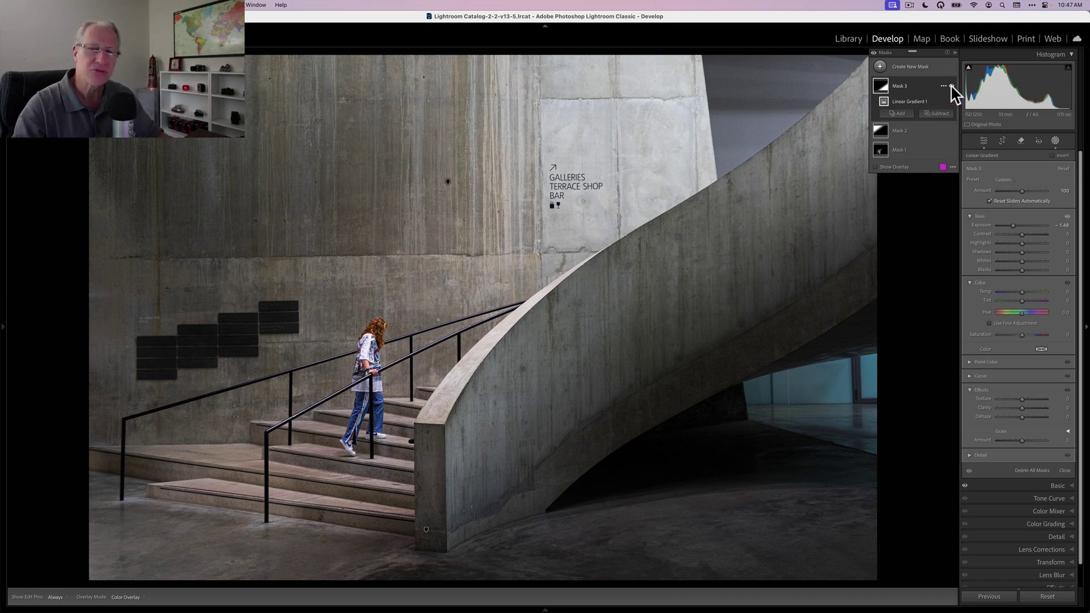
pyautogui.click(881, 67)
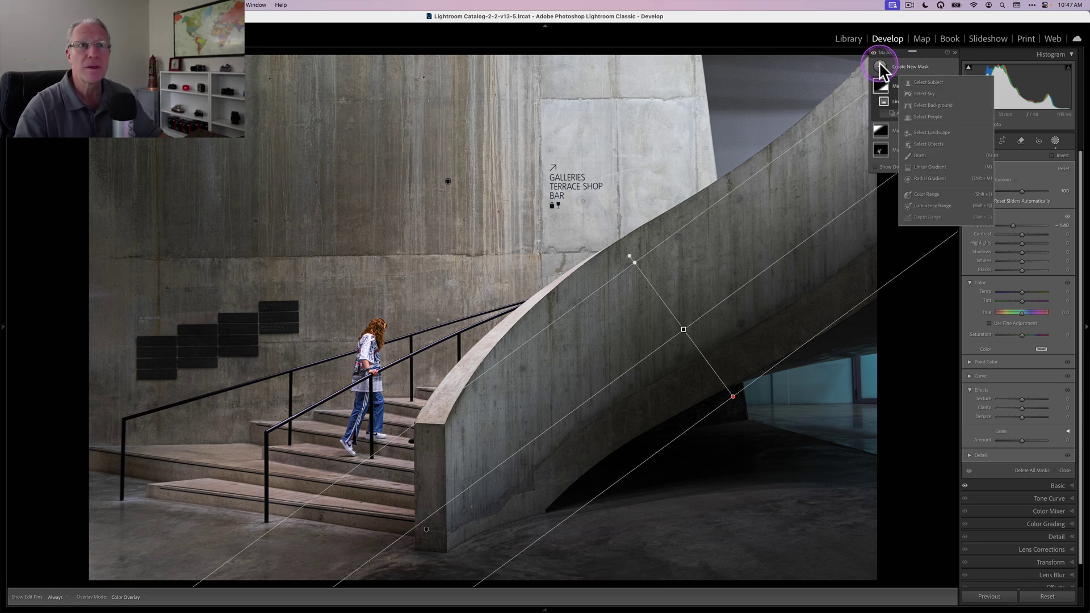
# Step: Create a radial gradient mask and draw a tilted oval over the wall and stairs
pyautogui.moveTo(879, 62); pyautogui.dragTo(916, 133)
pyautogui.moveTo(928, 169); pyautogui.dragTo(928, 176)
pyautogui.moveTo(536, 148); pyautogui.dragTo(579, 312)
pyautogui.moveTo(588, 131); pyautogui.dragTo(599, 176)
pyautogui.moveTo(544, 157); pyautogui.dragTo(584, 219)
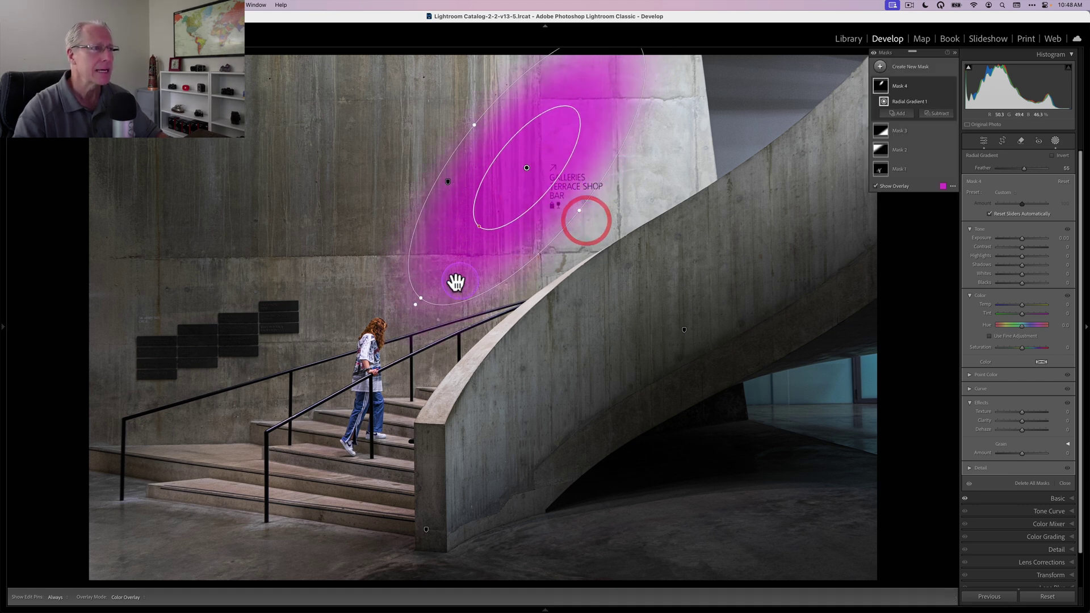
pyautogui.moveTo(420, 295); pyautogui.dragTo(288, 525)
# Step: Stretch the oval to cover the stairs and raise its Exposure to about 1.06
pyautogui.moveTo(577, 208); pyautogui.dragTo(623, 245)
pyautogui.moveTo(531, 198); pyautogui.dragTo(539, 200)
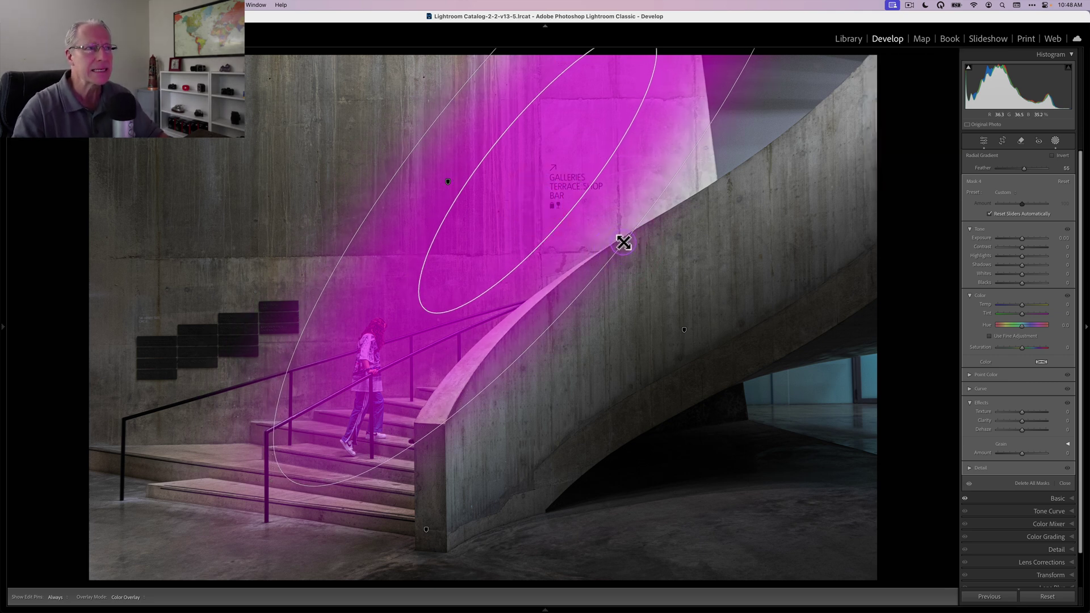
pyautogui.moveTo(623, 242); pyautogui.dragTo(633, 246)
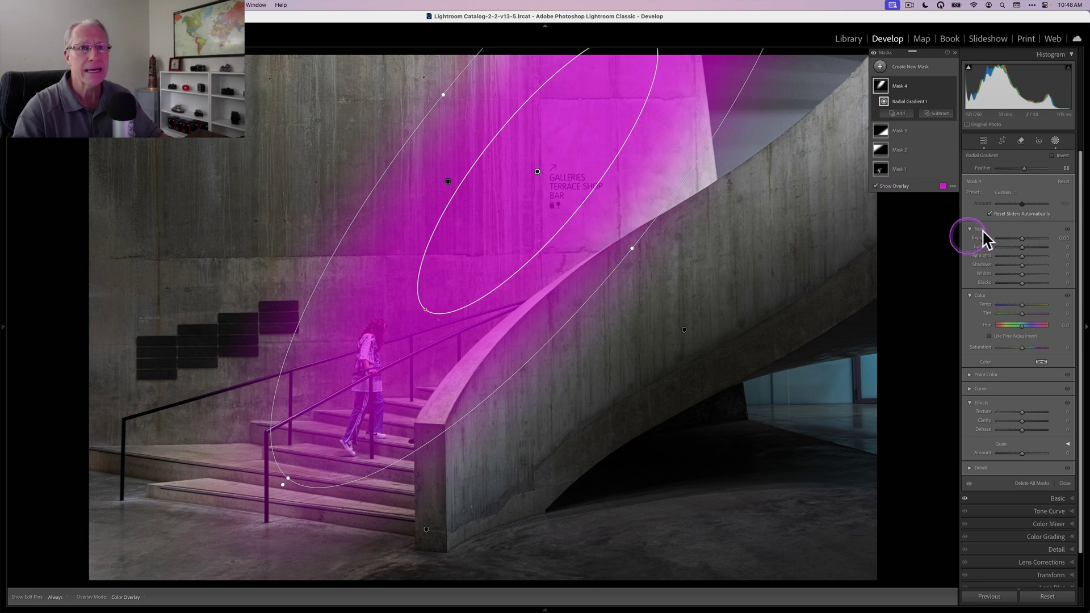
pyautogui.moveTo(1023, 243); pyautogui.dragTo(1028, 237)
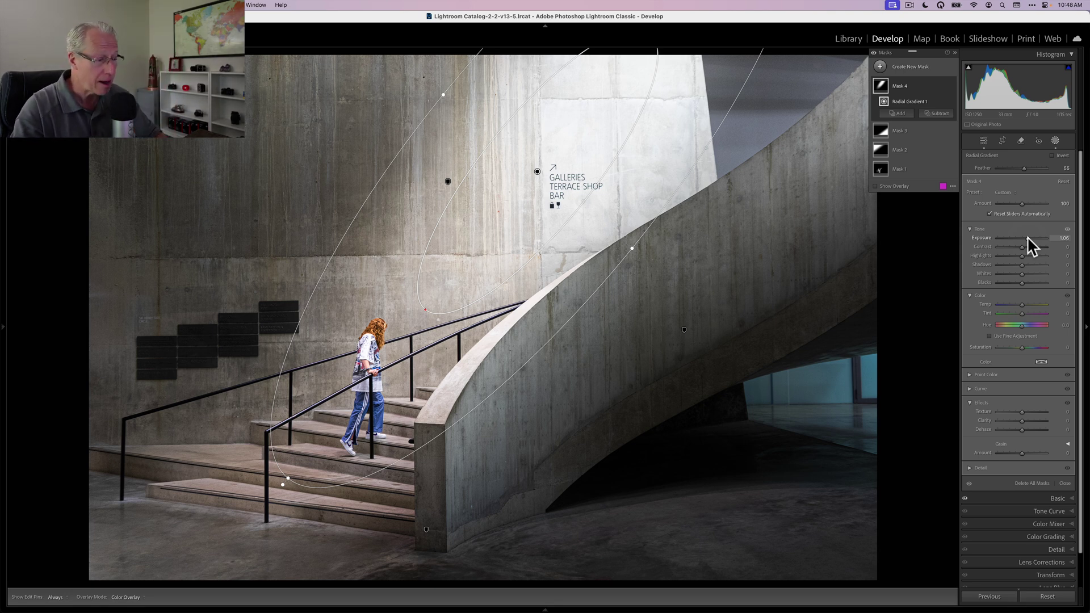
# Step: Give the radial mask Contrast -100, Whites 11, Temp 17 and Tint 18, then compare
pyautogui.moveTo(1022, 246); pyautogui.dragTo(1015, 246)
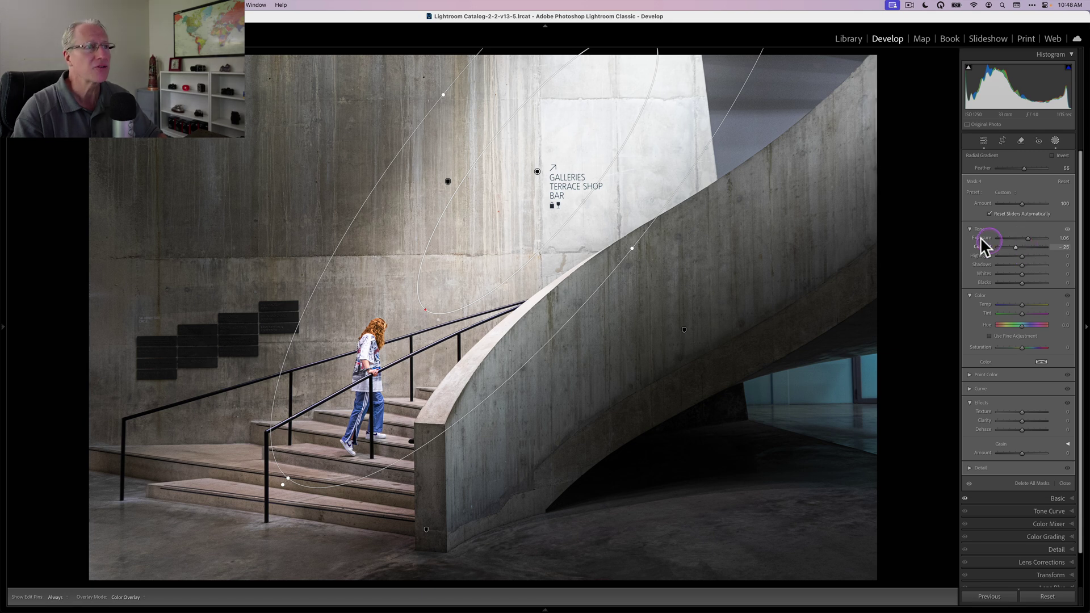
pyautogui.moveTo(1002, 245); pyautogui.dragTo(900, 234)
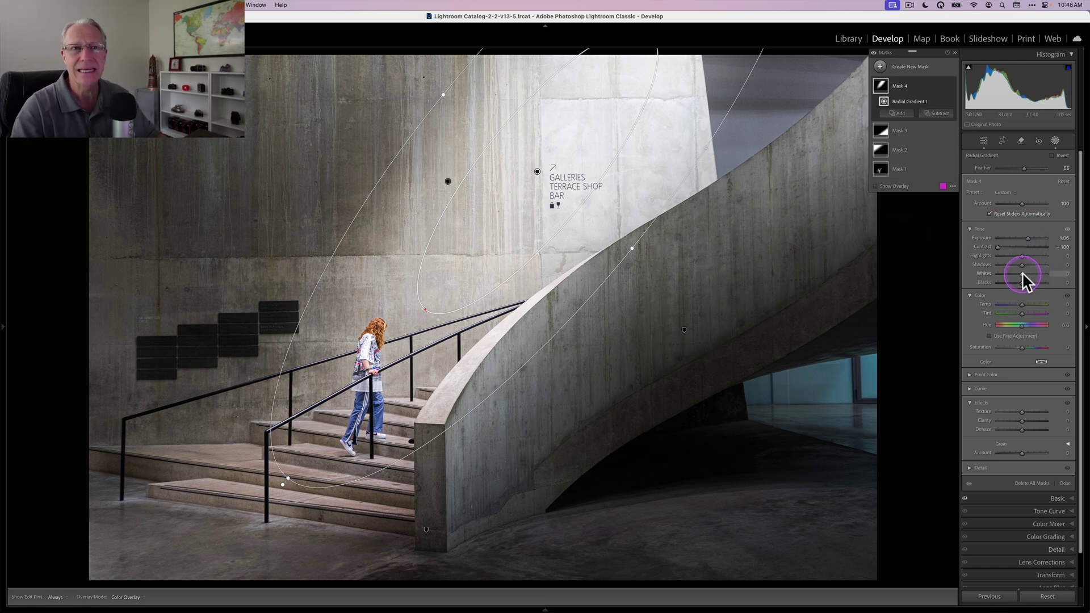
pyautogui.moveTo(1022, 271); pyautogui.dragTo(1023, 312)
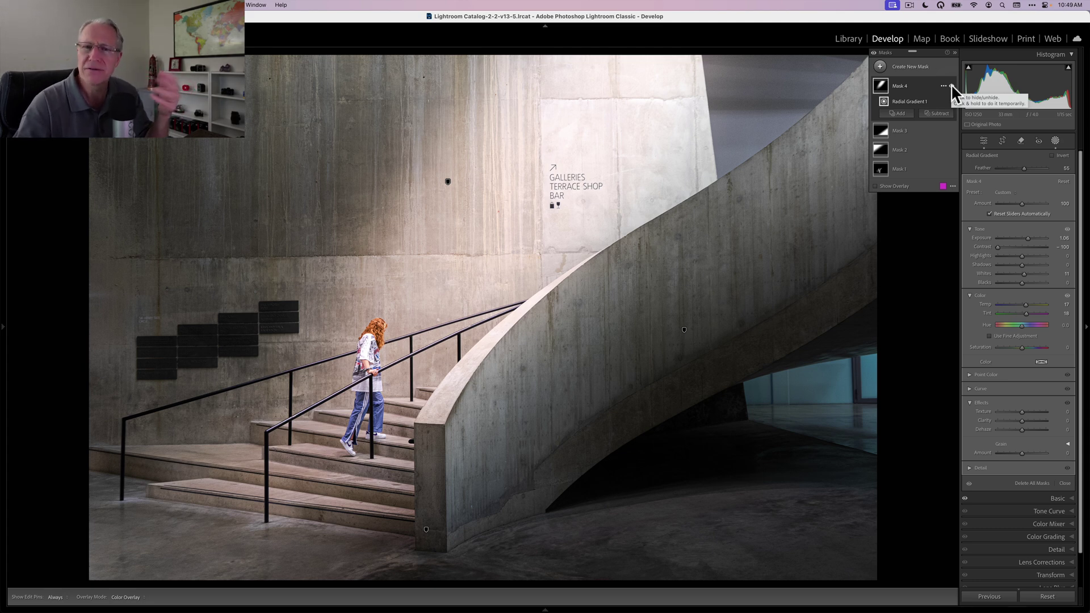
pyautogui.click(951, 85)
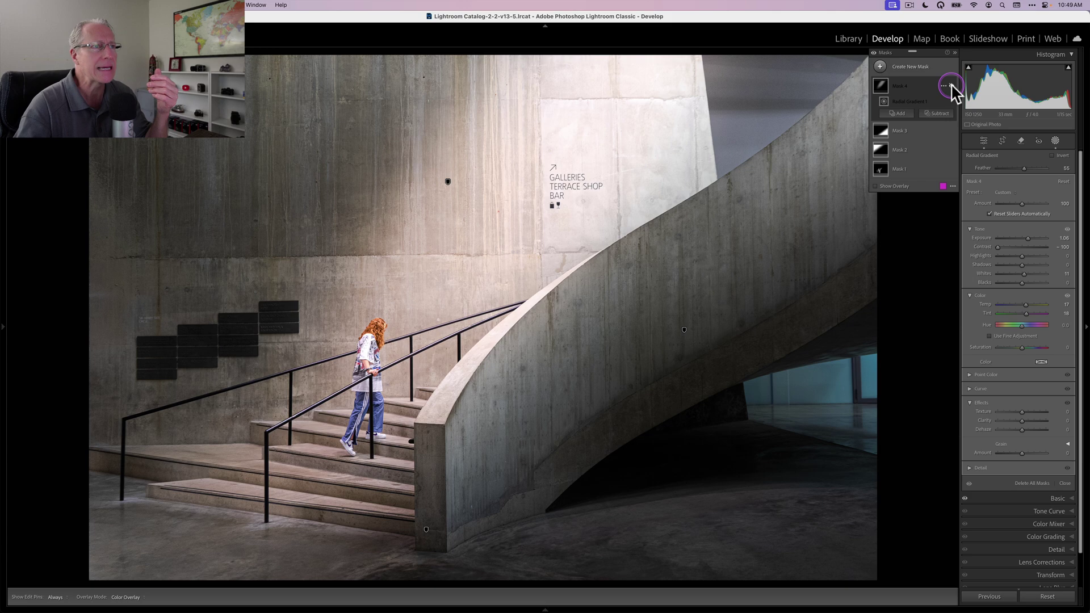
pyautogui.click(952, 85)
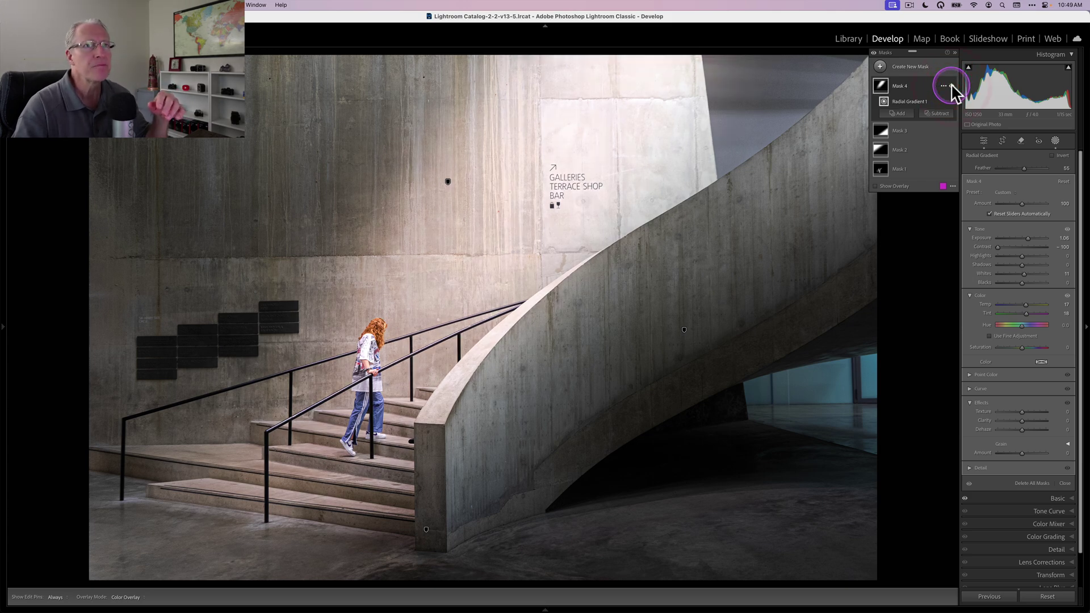
pyautogui.click(952, 85)
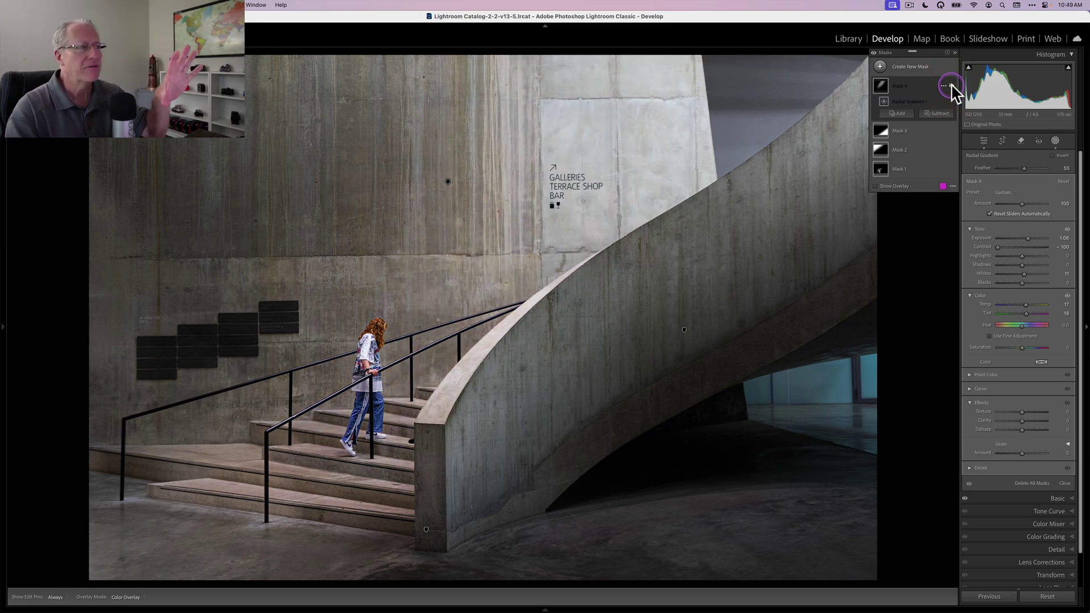
pyautogui.click(951, 85)
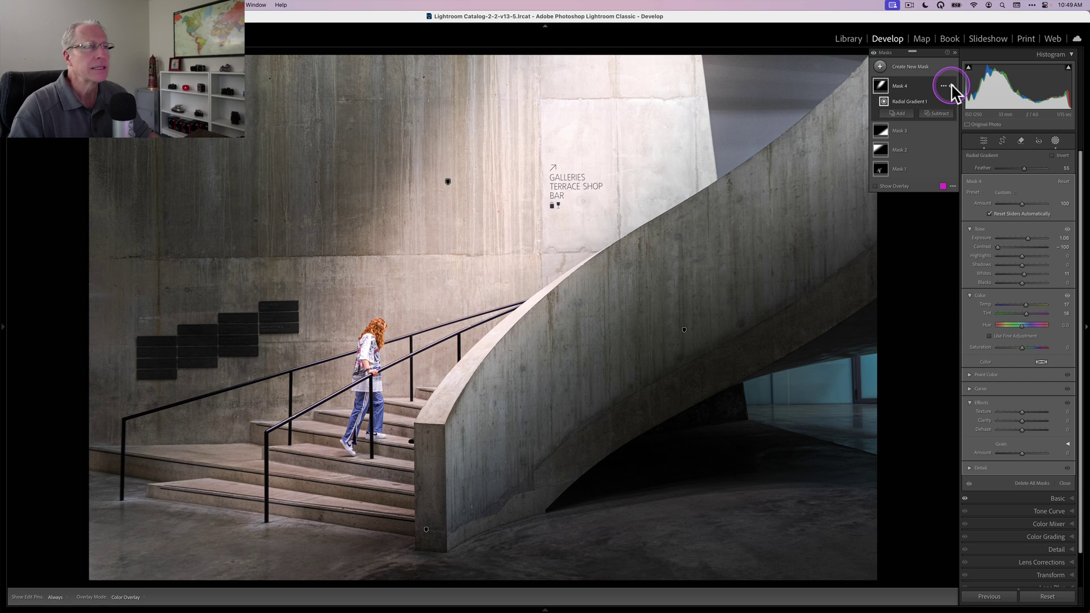
# Step: Move the radial oval down over the stairs and reshape its lower-left edge, Feather 64
pyautogui.click(911, 101)
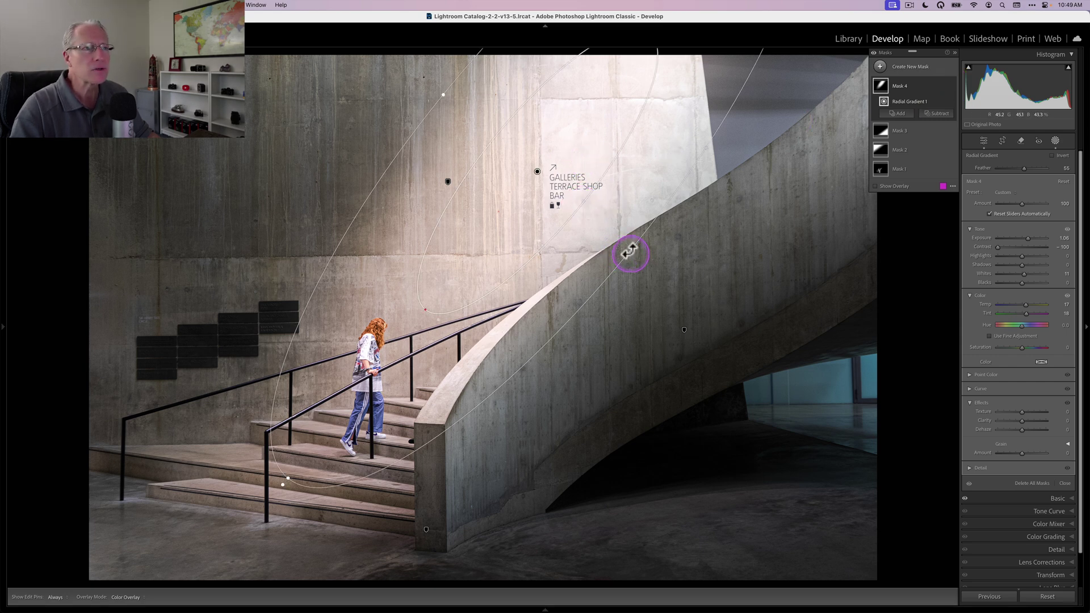
pyautogui.press('h')
pyautogui.moveTo(643, 254); pyautogui.dragTo(644, 256)
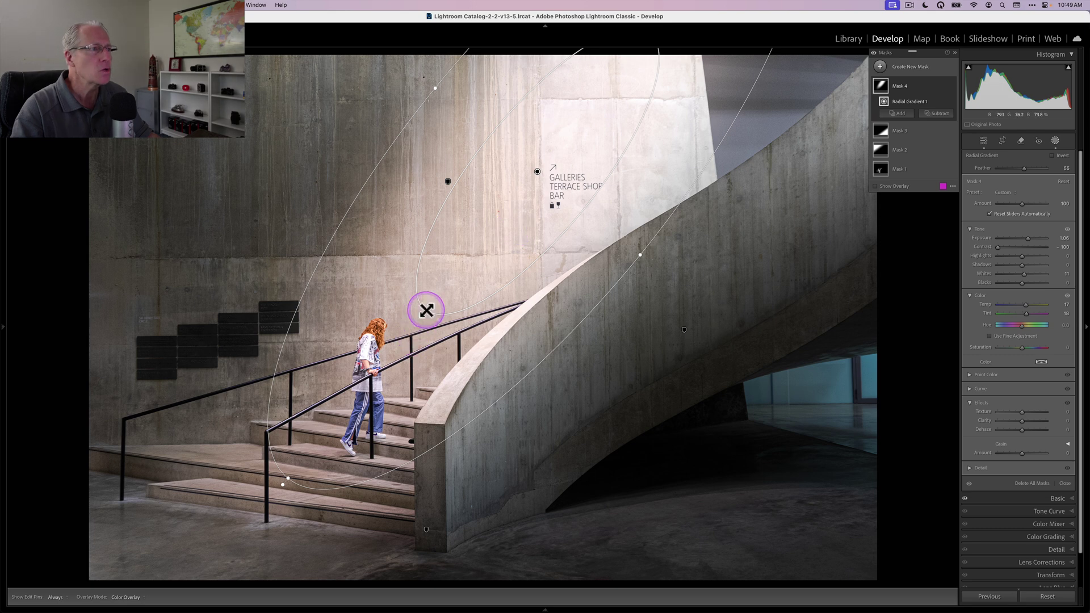
pyautogui.moveTo(425, 312)
pyautogui.mouseDown()
pyautogui.moveTo(417, 325)
pyautogui.moveTo(423, 314)
pyautogui.mouseUp()
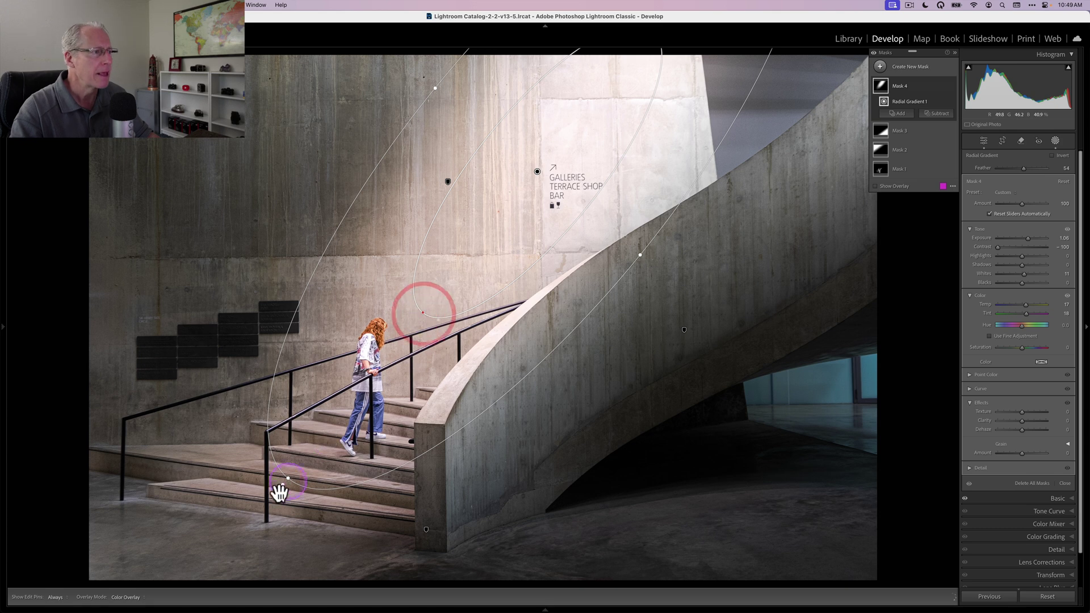
pyautogui.moveTo(289, 478); pyautogui.dragTo(278, 493)
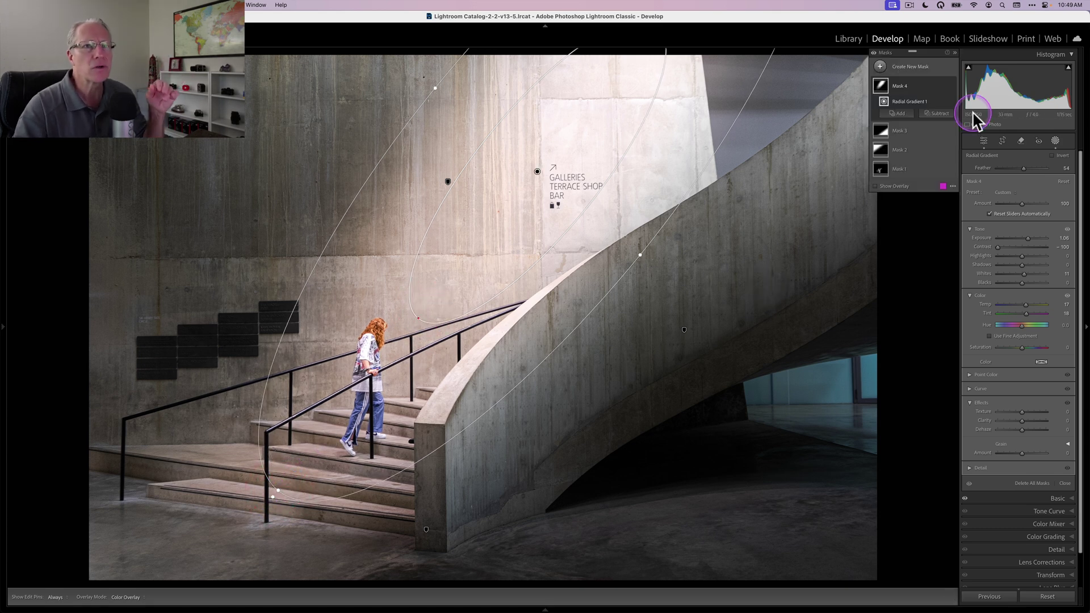
# Step: Toggle all mask effects to compare, close Masking, and check Before versus After
pyautogui.click(874, 54)
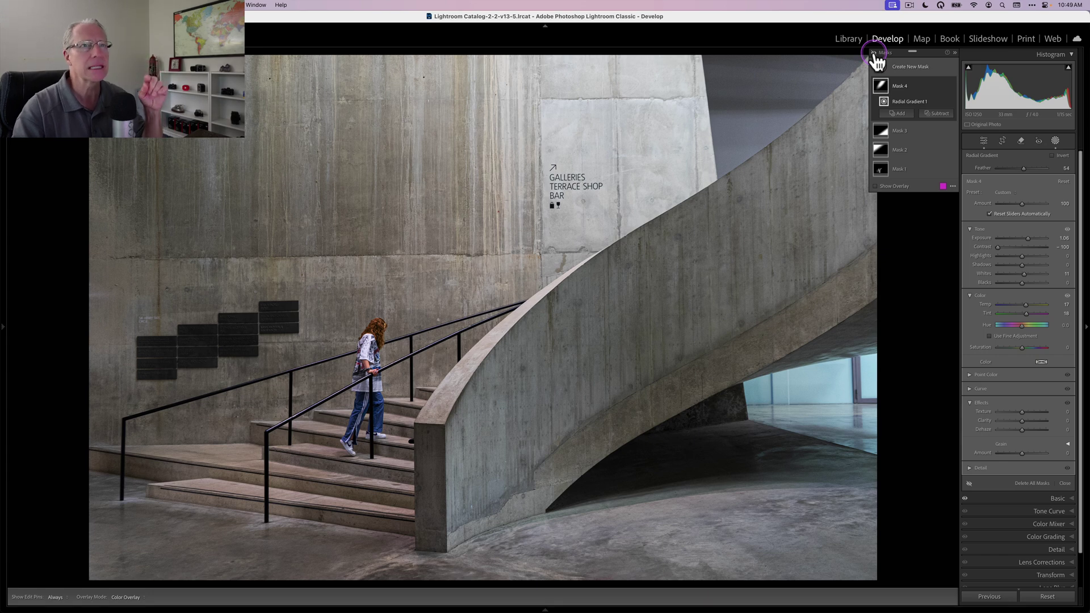
pyautogui.click(874, 54)
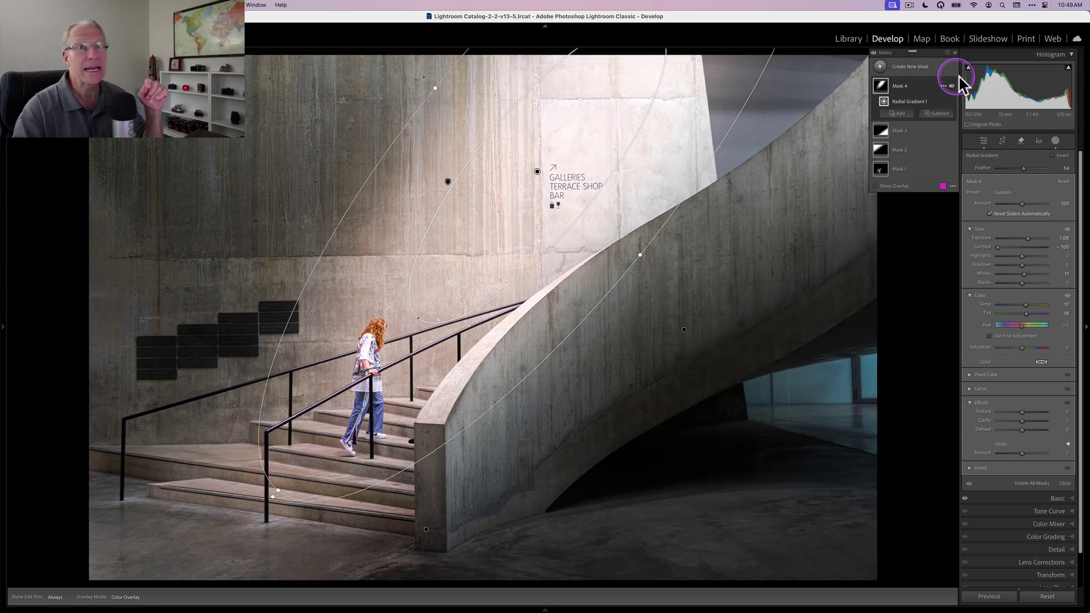
pyautogui.click(1056, 145)
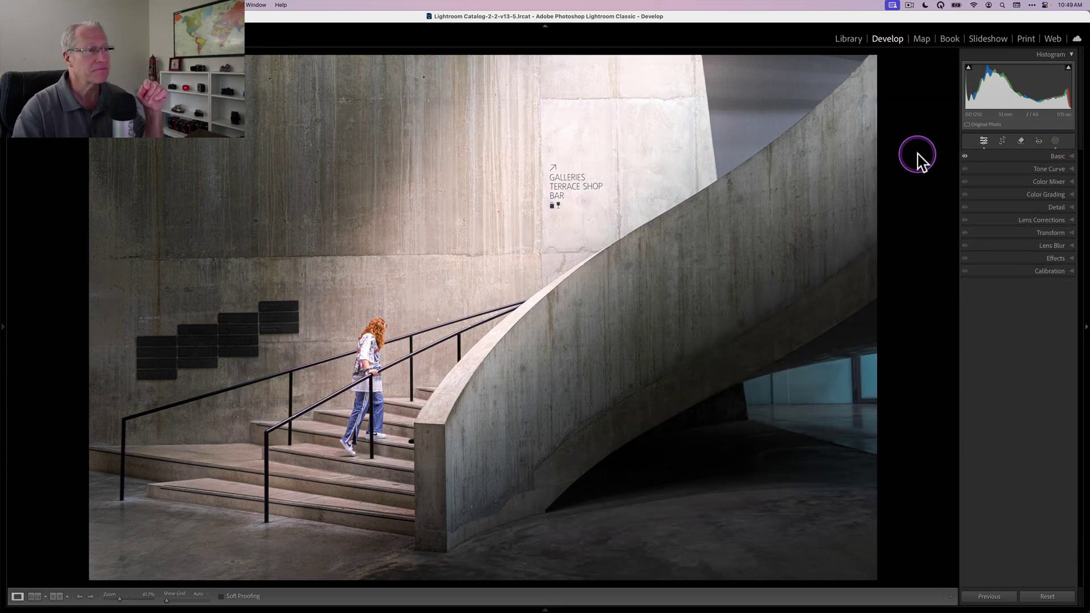
pyautogui.press('\\')
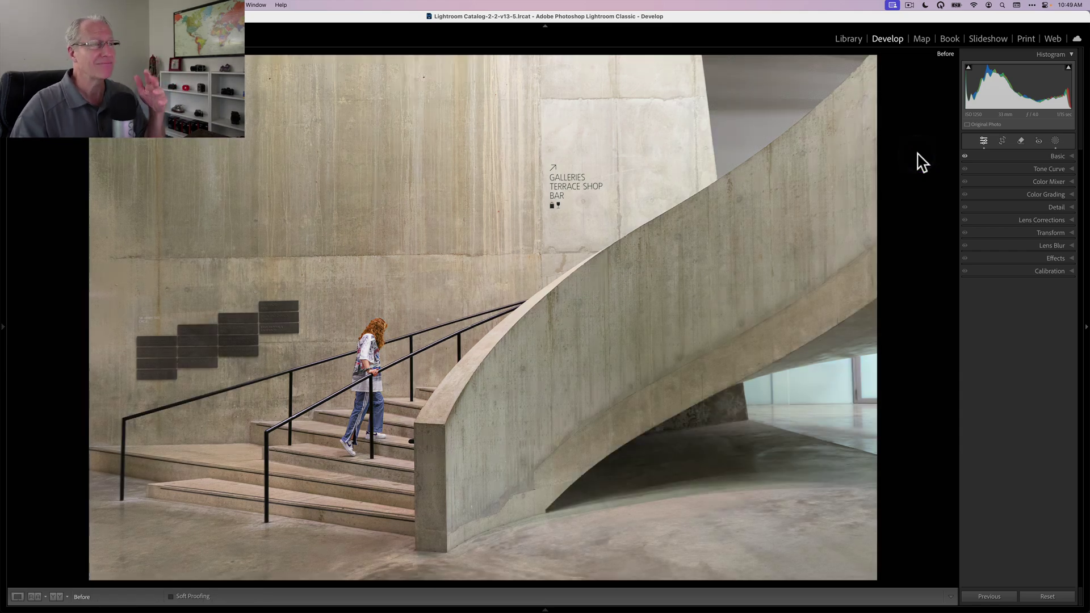
pyautogui.press('\\')
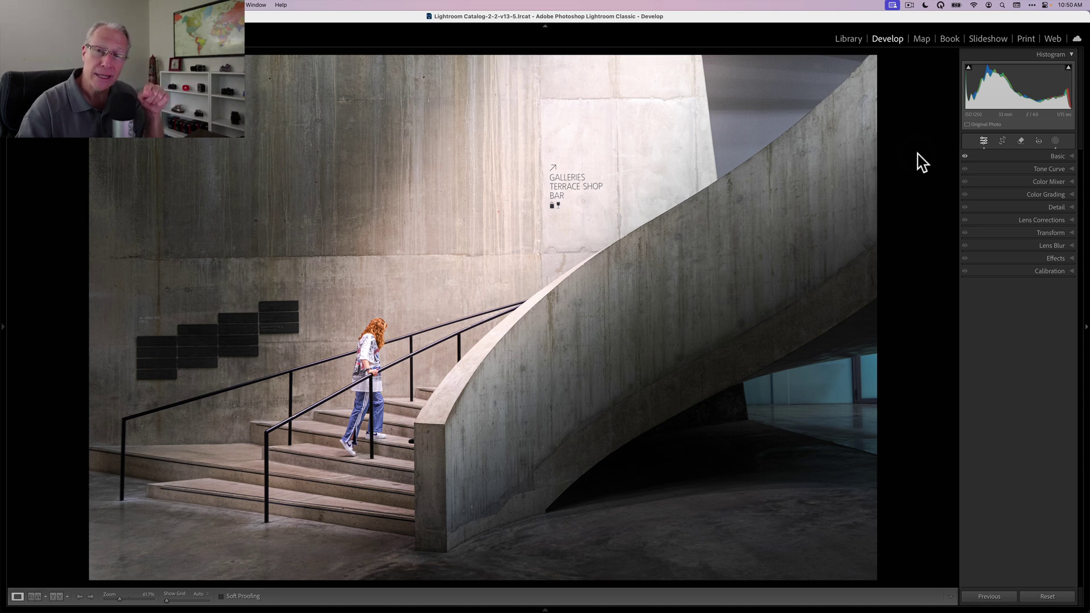
# Step: In Calibration, set Blue Primary Saturation +67 and Hue -32, then turn the panel off to compare
pyautogui.click(964, 216)
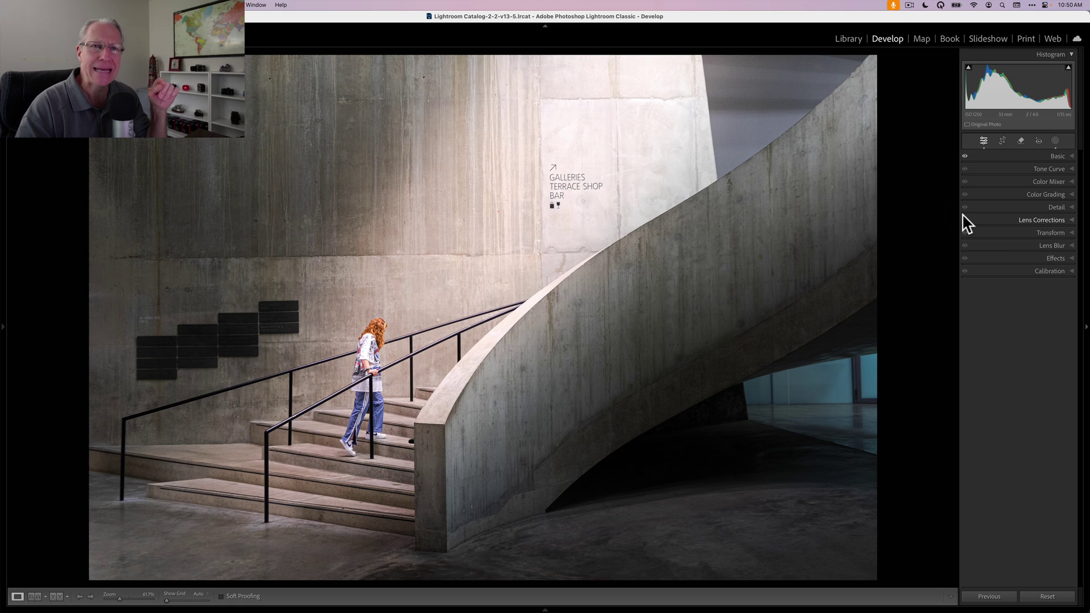
pyautogui.click(996, 272)
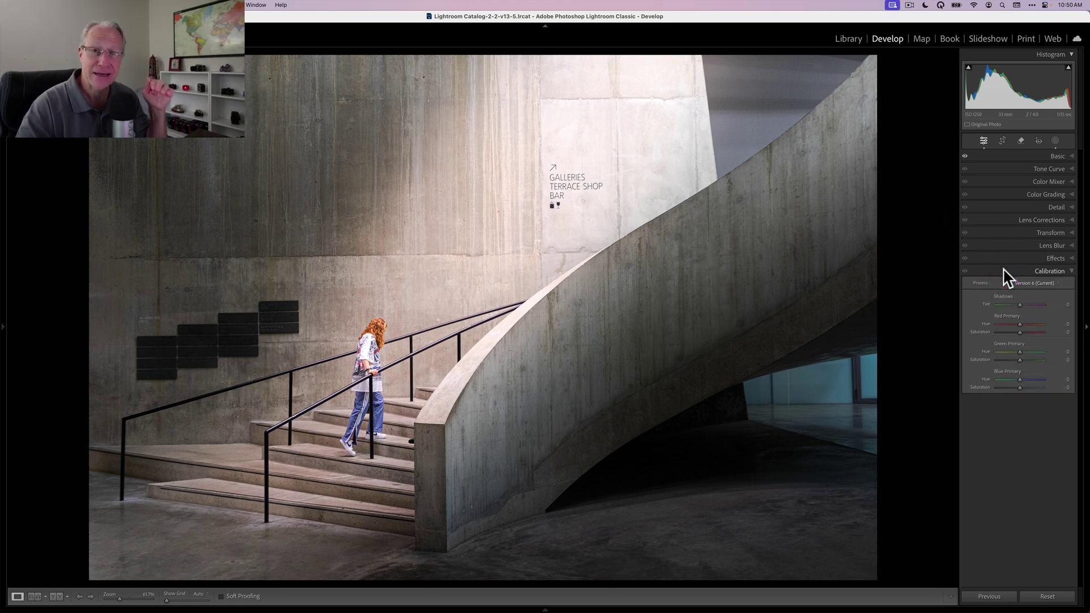
pyautogui.click(1001, 320)
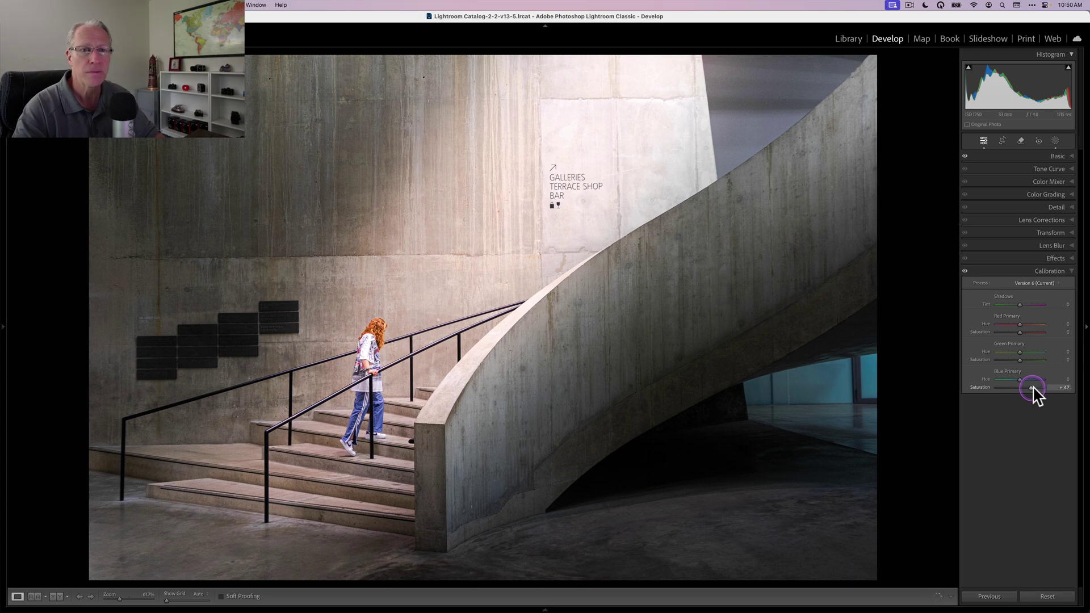
pyautogui.moveTo(1034, 386); pyautogui.dragTo(1036, 386)
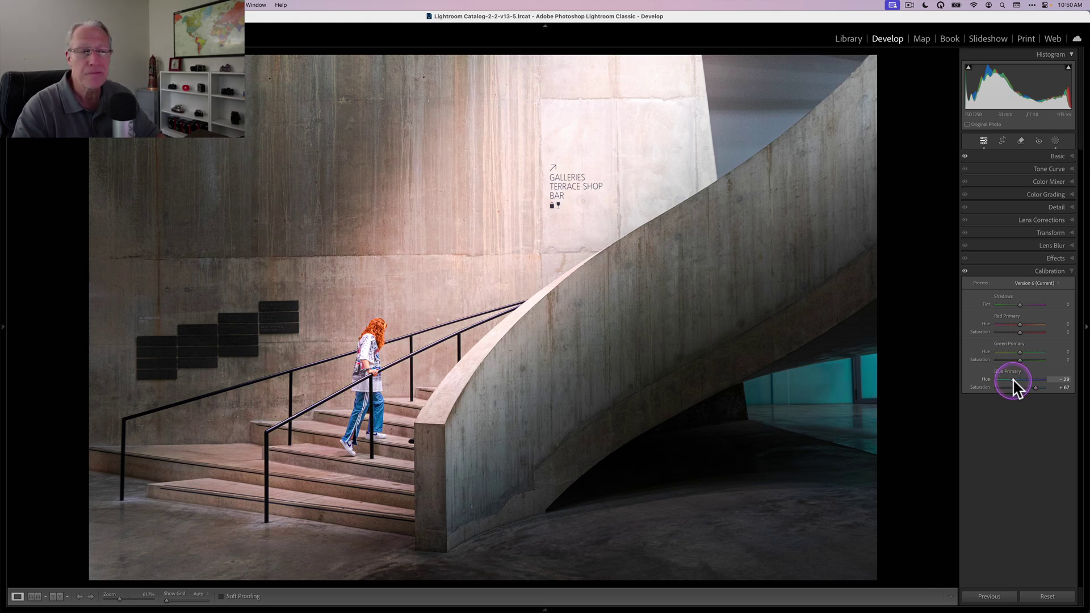
pyautogui.moveTo(1013, 379); pyautogui.dragTo(1012, 379)
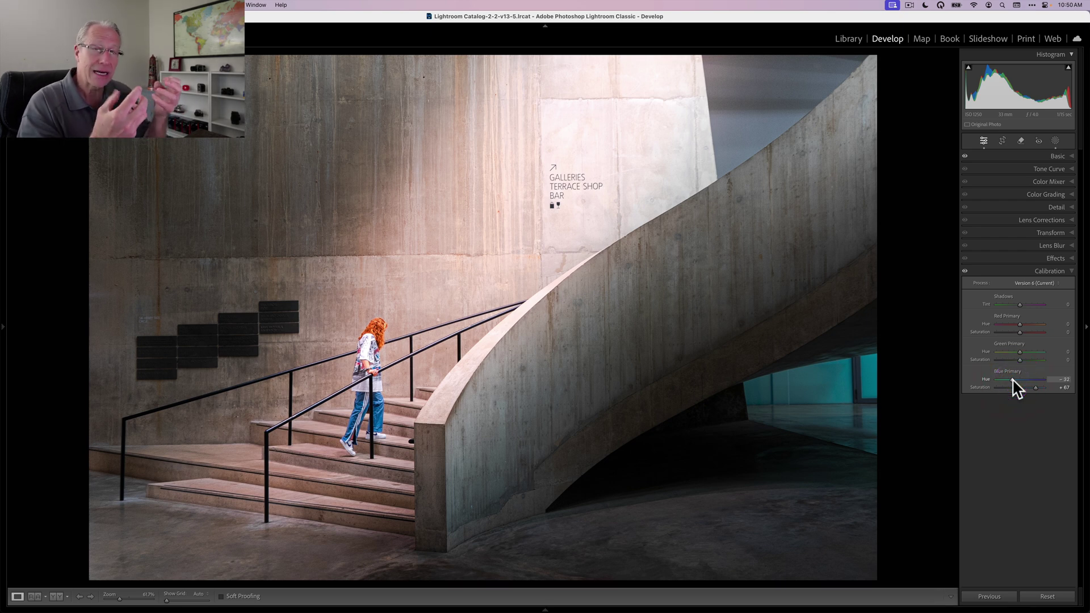
pyautogui.click(1021, 389)
pyautogui.click(1043, 381)
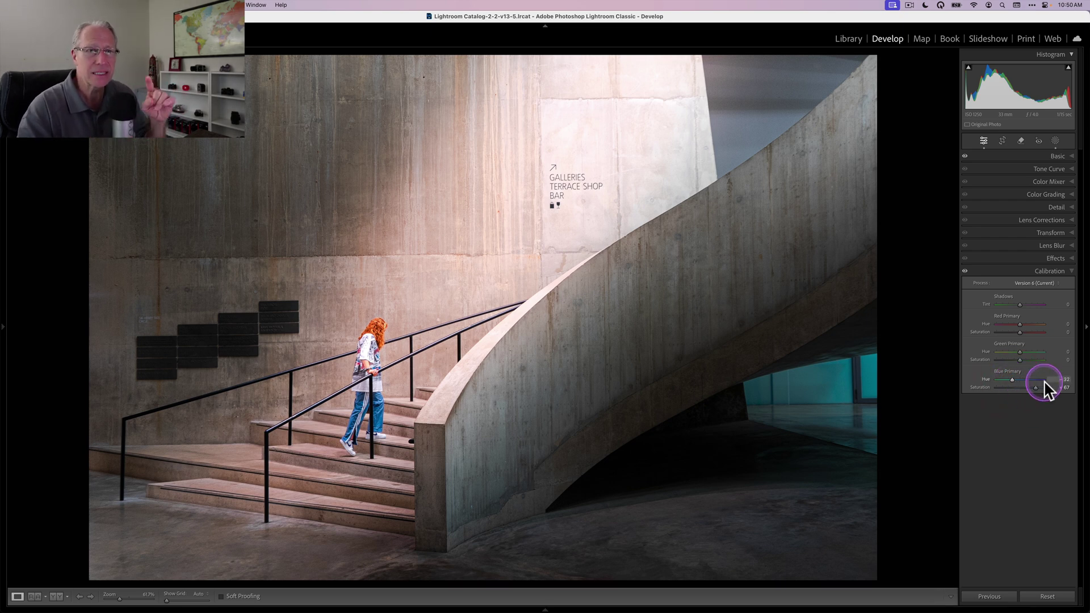
pyautogui.click(996, 374)
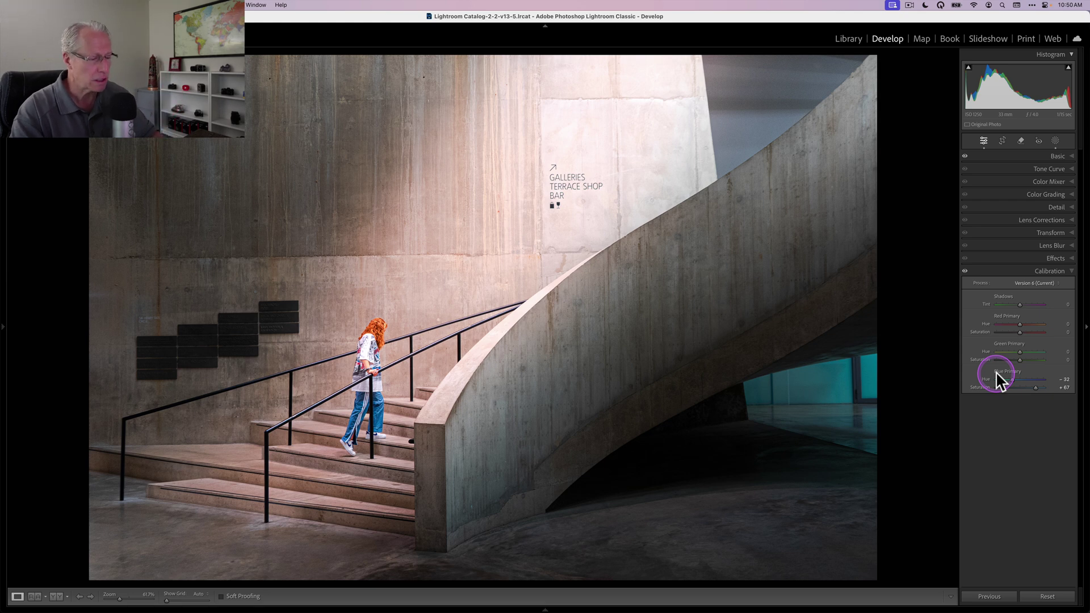
pyautogui.click(964, 270)
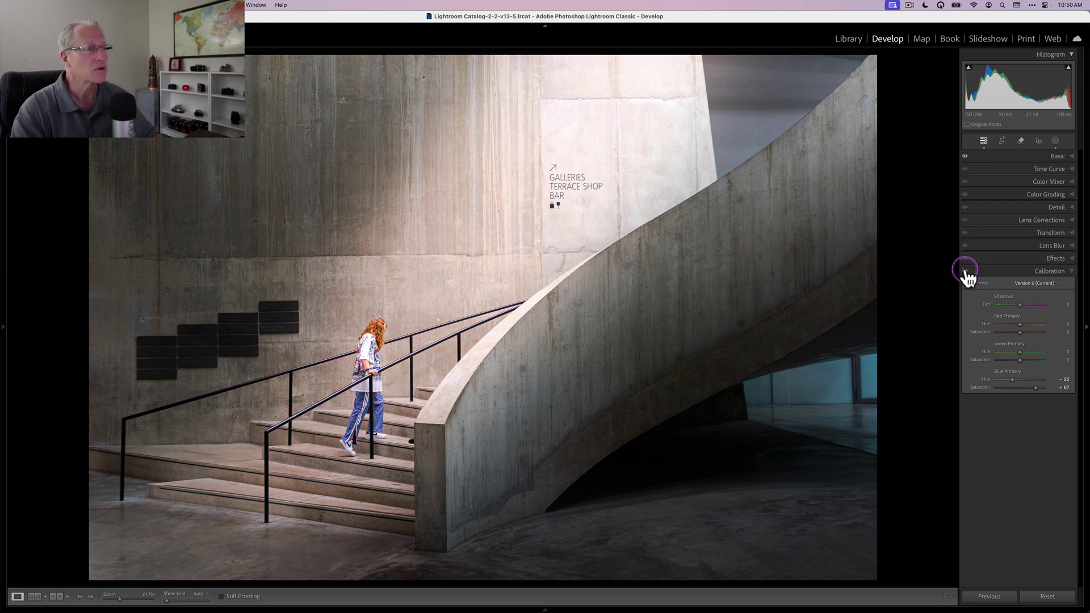
# Step: Raise Green Primary to Hue +57 and Saturation +80, comparing with calibration off and on
pyautogui.click(965, 272)
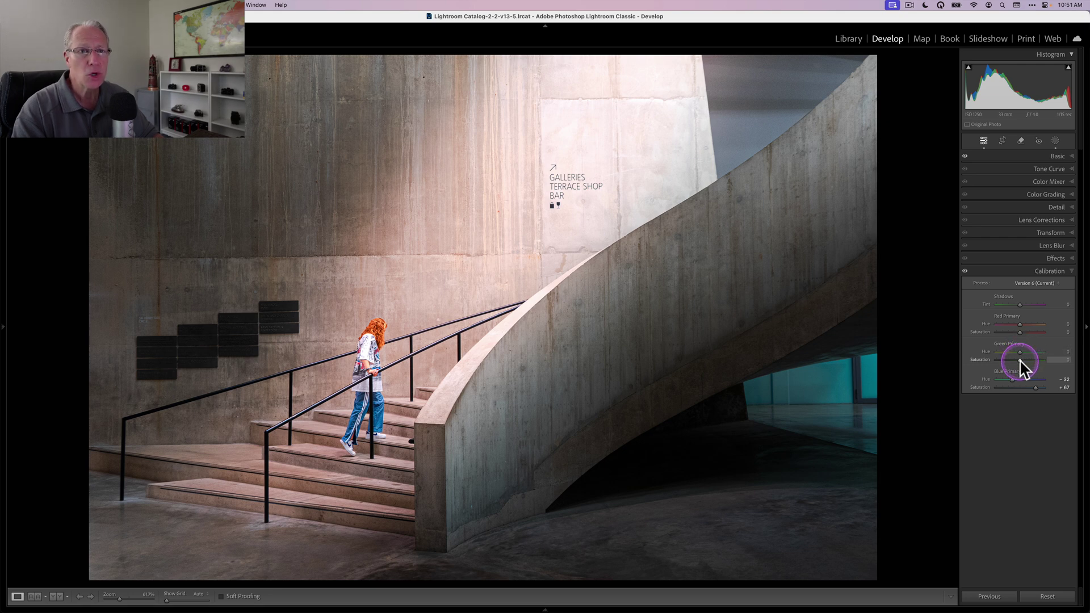
pyautogui.moveTo(1028, 362); pyautogui.dragTo(1034, 356)
pyautogui.click(965, 270)
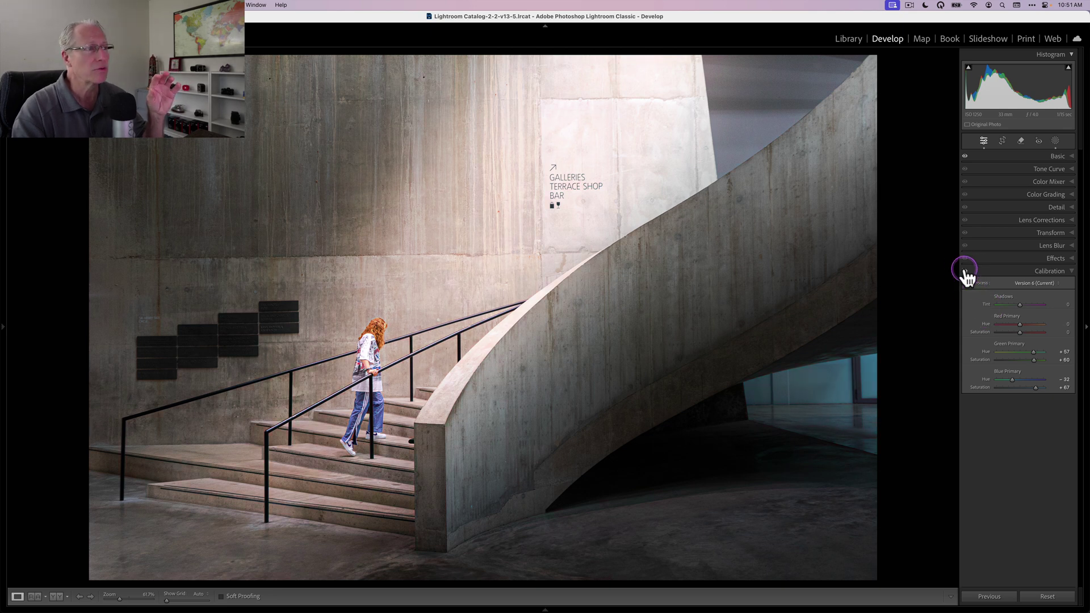
pyautogui.click(964, 270)
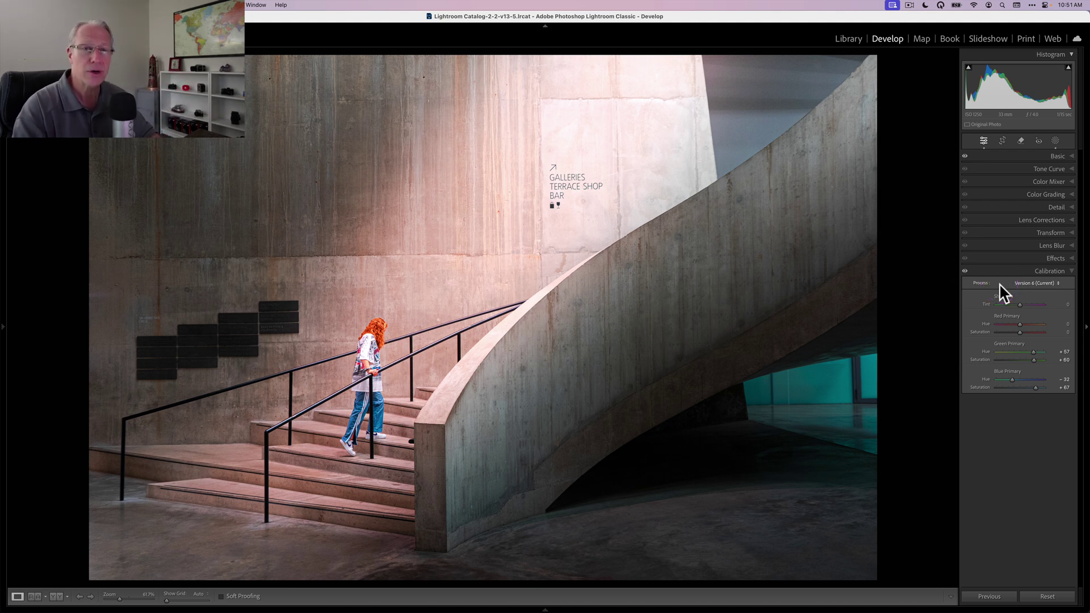
# Step: Set the Calibration Shadows Tint to +14
pyautogui.click(1012, 292)
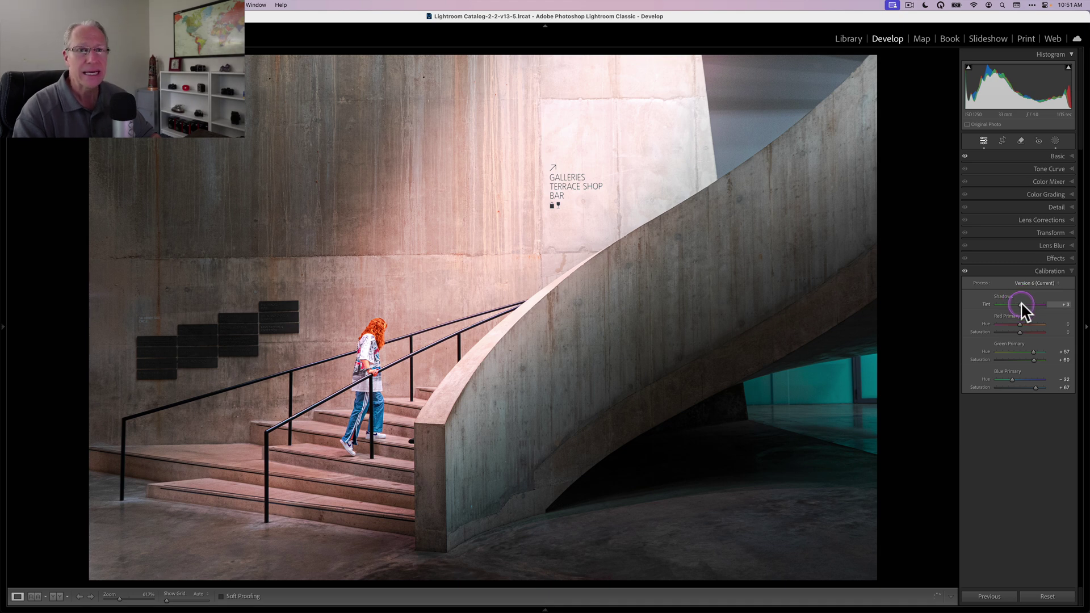
pyautogui.moveTo(1021, 303); pyautogui.dragTo(1022, 303)
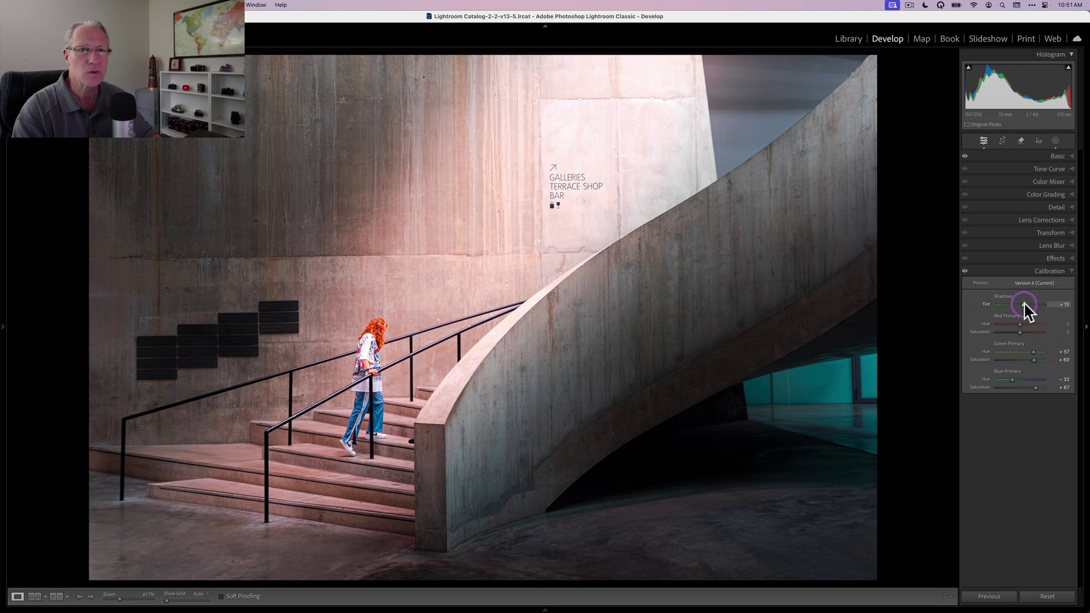
pyautogui.moveTo(1023, 304); pyautogui.dragTo(1023, 304)
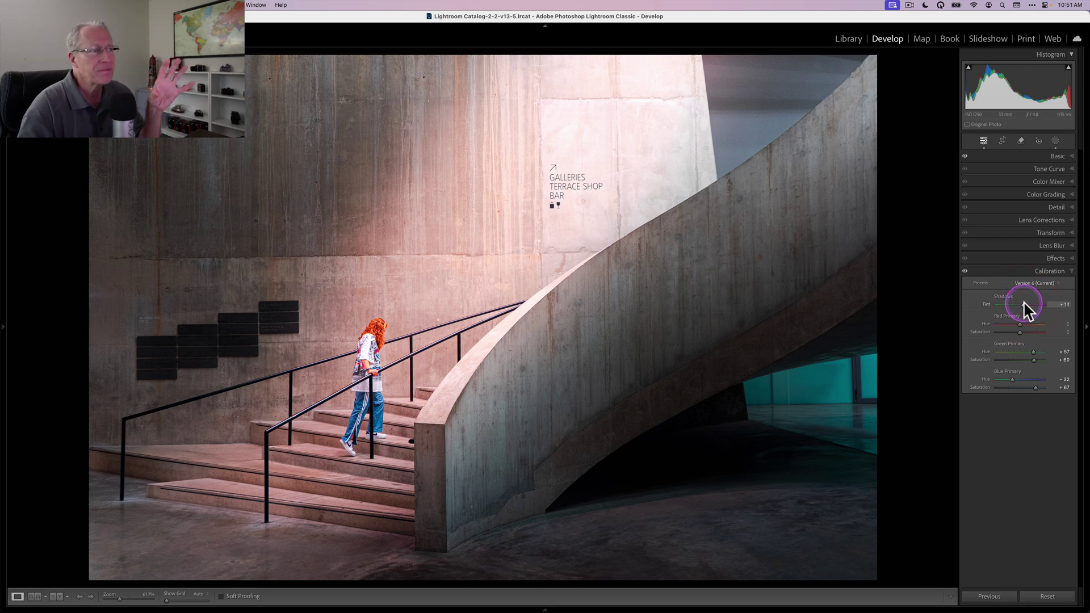
# Step: Compare with calibration off and on, then bring up Color Mixer in Point Color mode
pyautogui.click(965, 271)
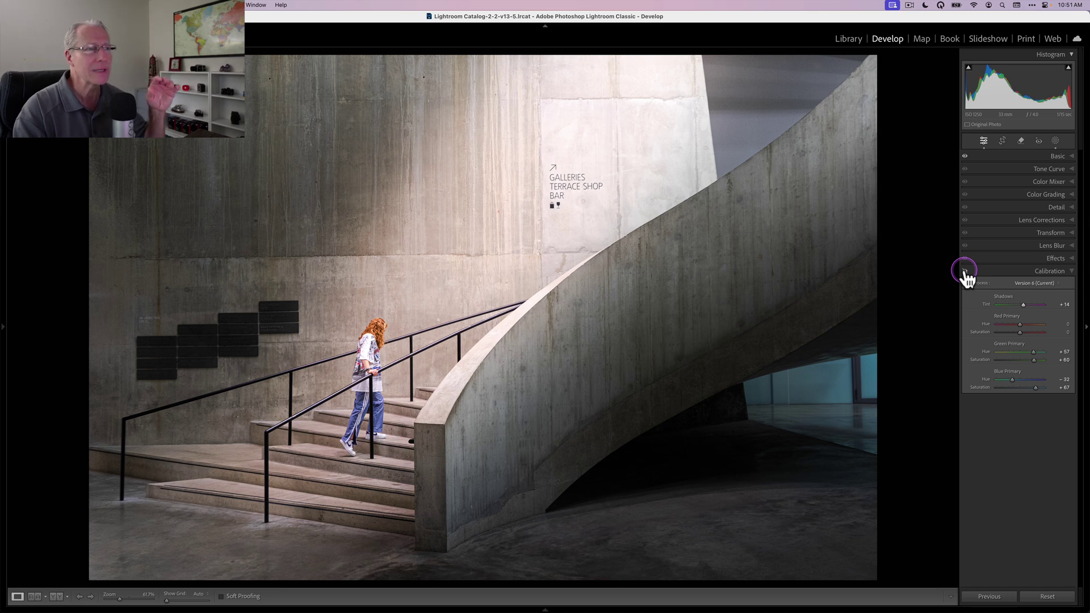
pyautogui.click(965, 271)
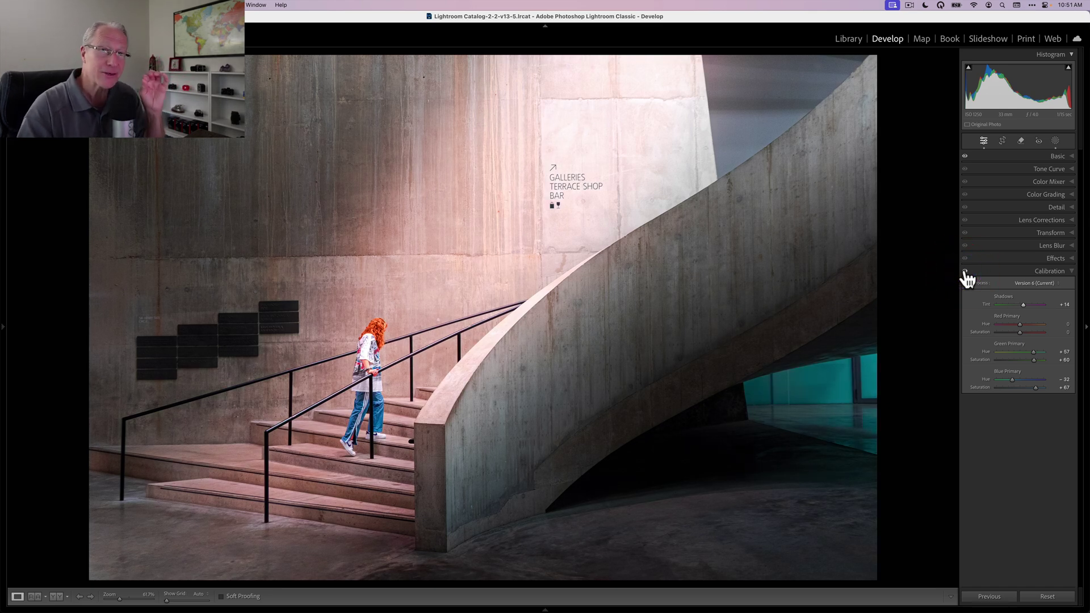
pyautogui.click(1041, 235)
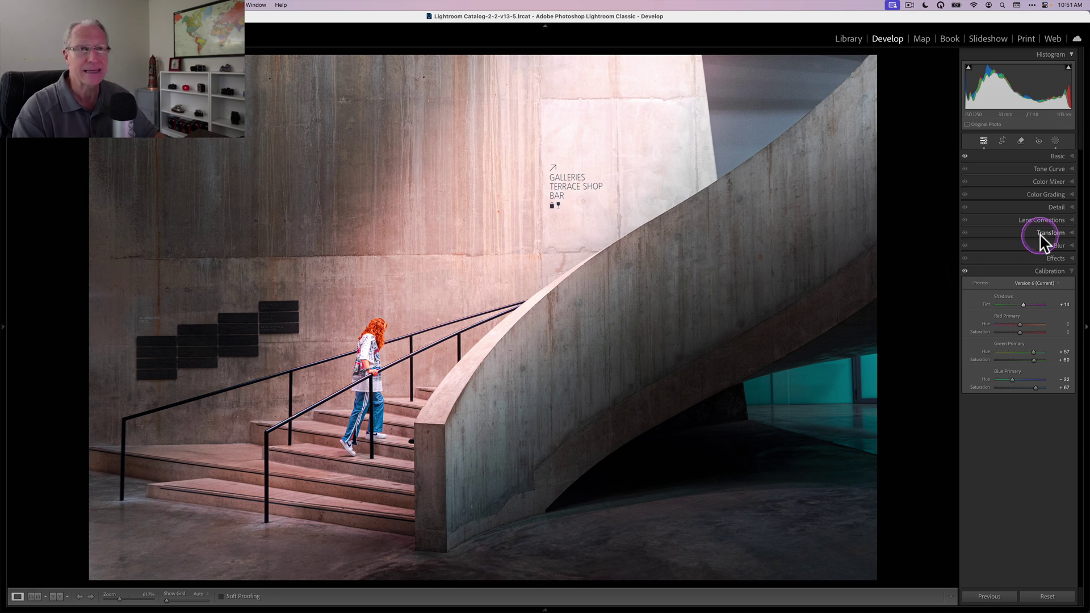
pyautogui.click(1007, 182)
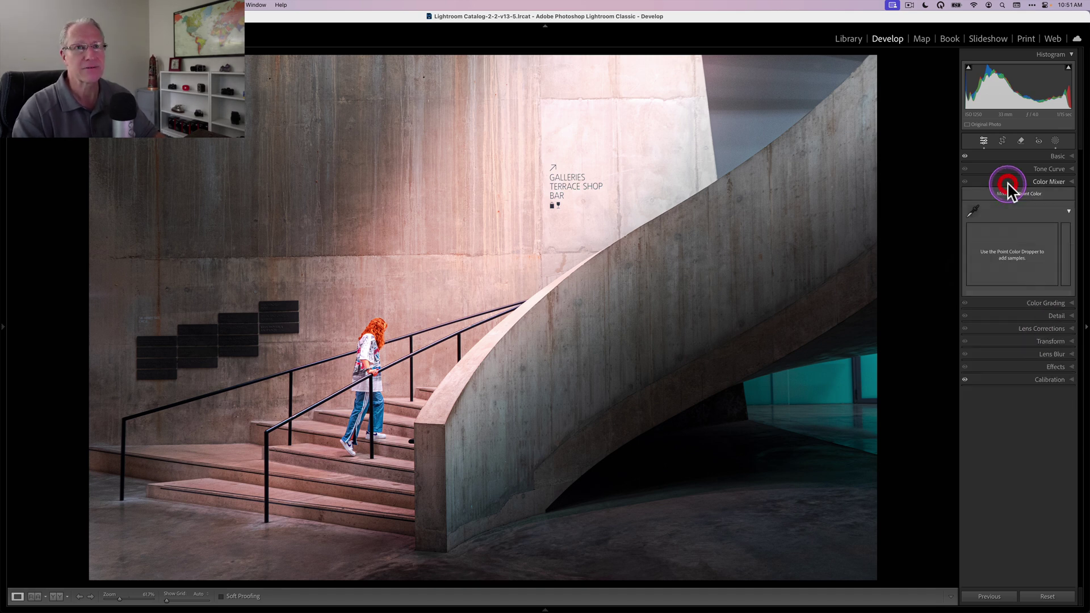
# Step: Sample the woman's red hair as a Point Color and set Hue -6, Saturation -32, Luminance -9
pyautogui.click(973, 211)
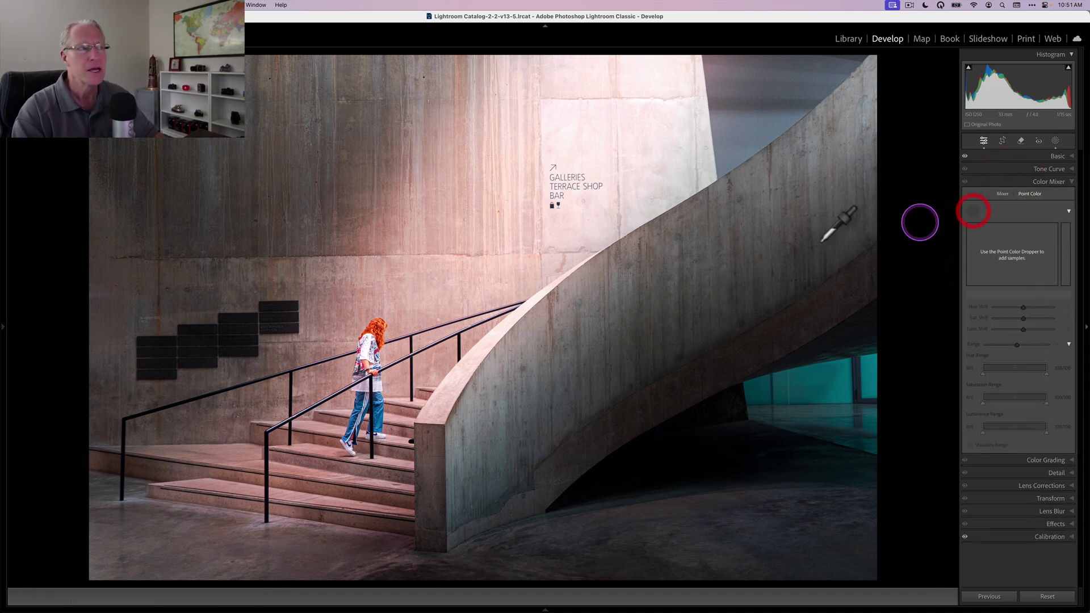
pyautogui.click(377, 324)
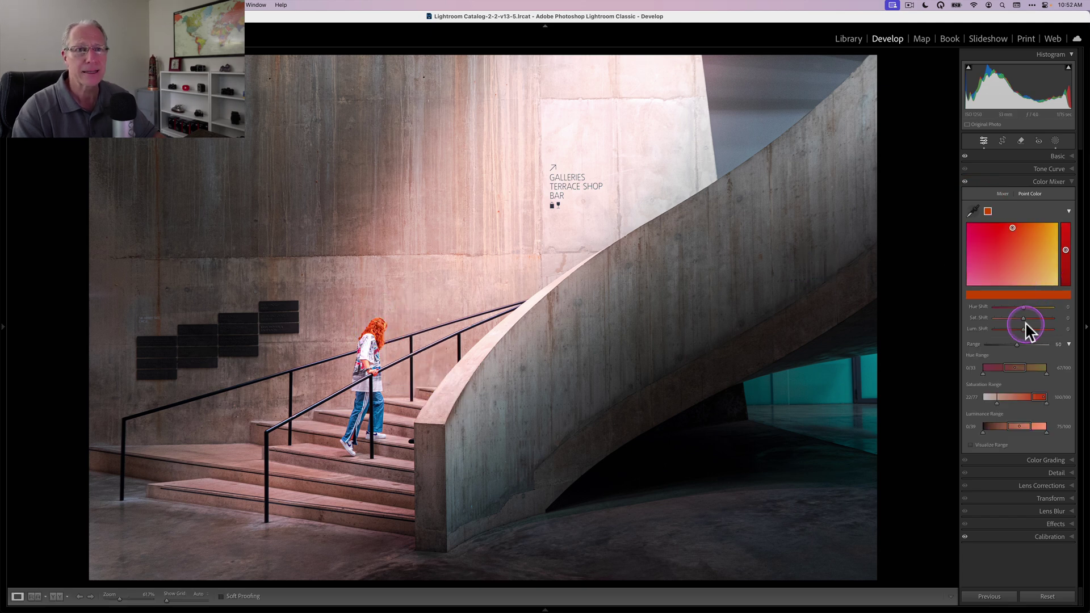
pyautogui.moveTo(1024, 321); pyautogui.dragTo(1016, 321)
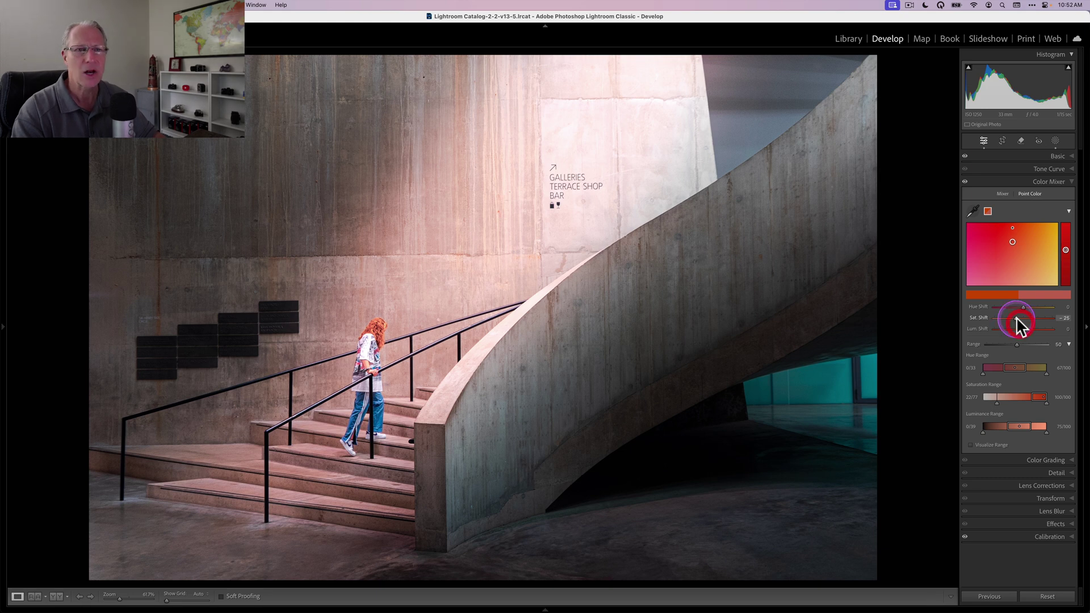
pyautogui.click(1024, 328)
pyautogui.moveTo(1023, 328)
pyautogui.mouseDown()
pyautogui.moveTo(1024, 304)
pyautogui.moveTo(1012, 315)
pyautogui.mouseUp()
pyautogui.click(1021, 305)
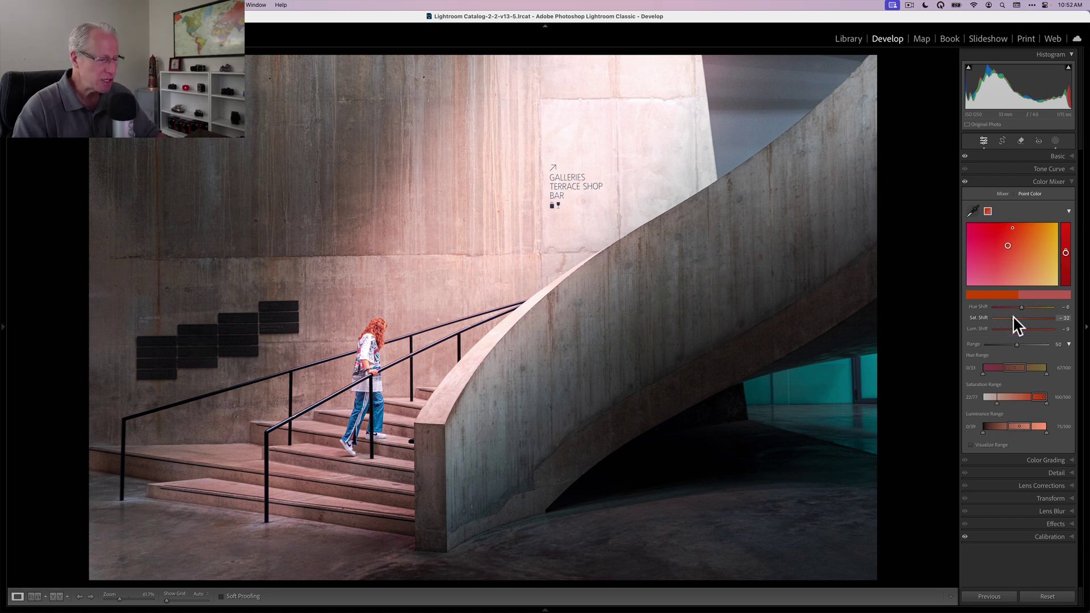
pyautogui.moveTo(937, 160); pyautogui.dragTo(965, 183)
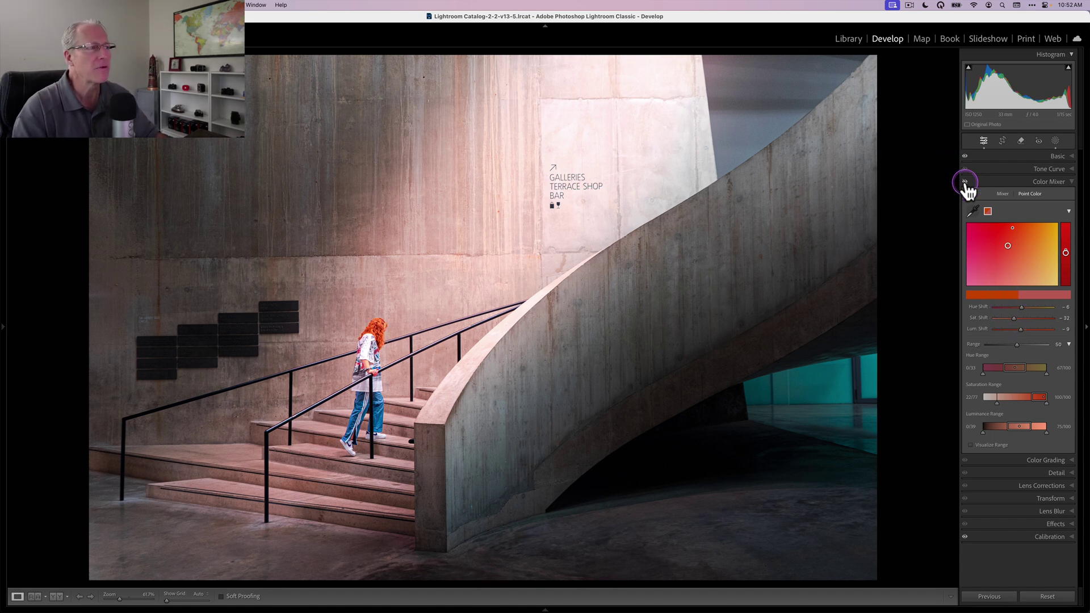
pyautogui.click(965, 183)
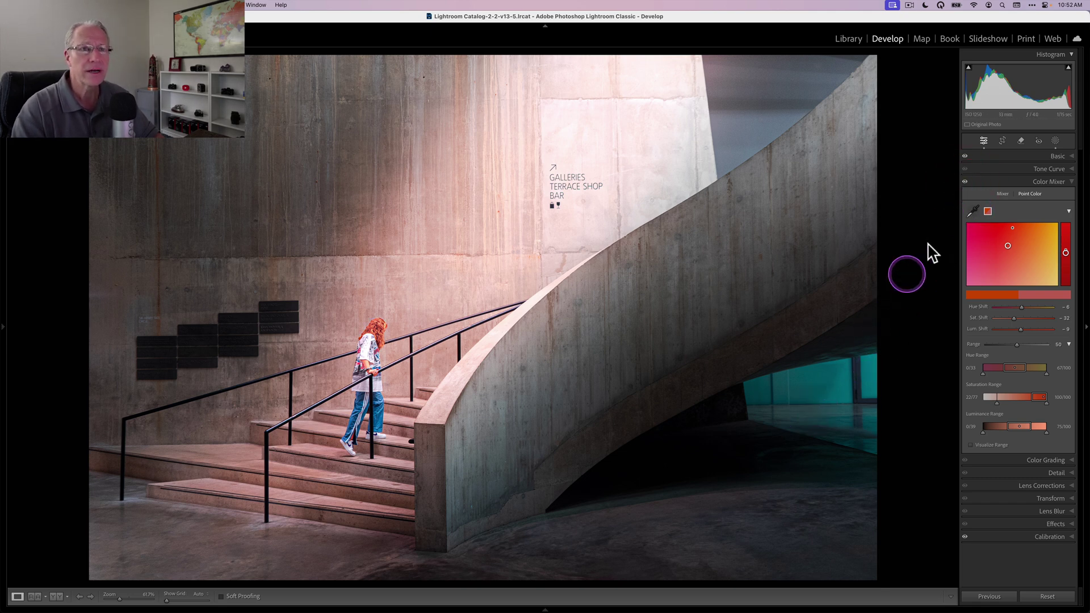
# Step: Sample the teal windows as a second Point Color at Saturation -80 and Luminance -92
pyautogui.click(973, 211)
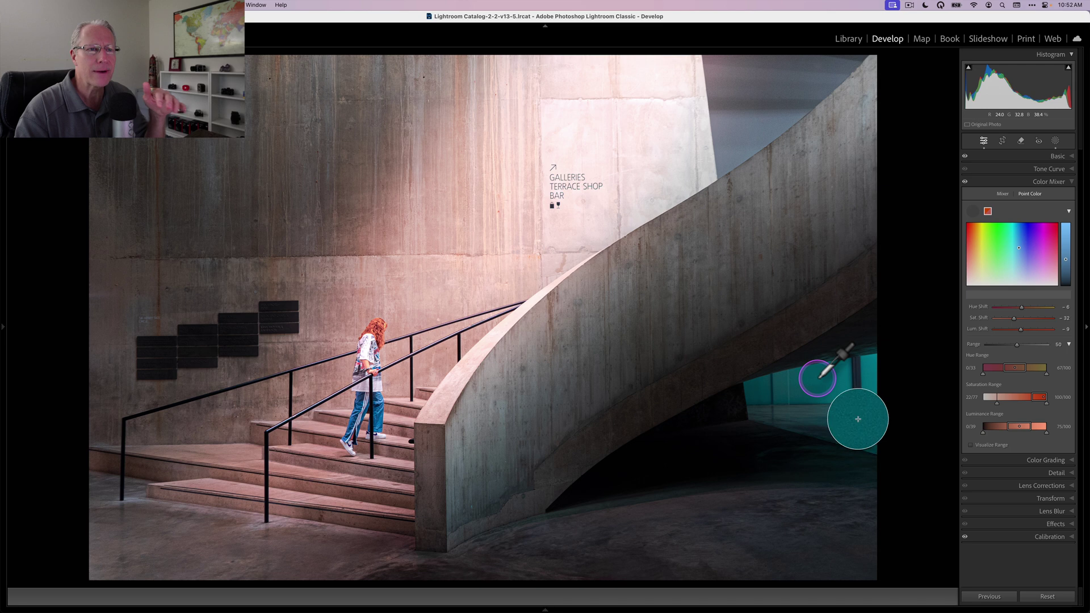
pyautogui.click(818, 378)
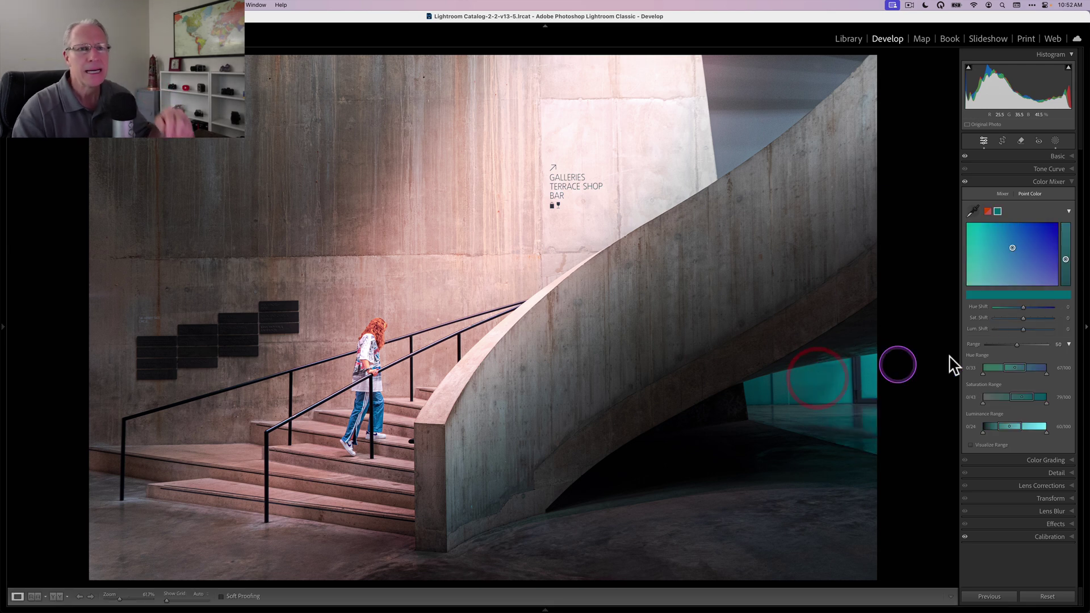
pyautogui.moveTo(1024, 317)
pyautogui.mouseDown()
pyautogui.moveTo(1003, 316)
pyautogui.moveTo(995, 329)
pyautogui.moveTo(999, 317)
pyautogui.mouseUp()
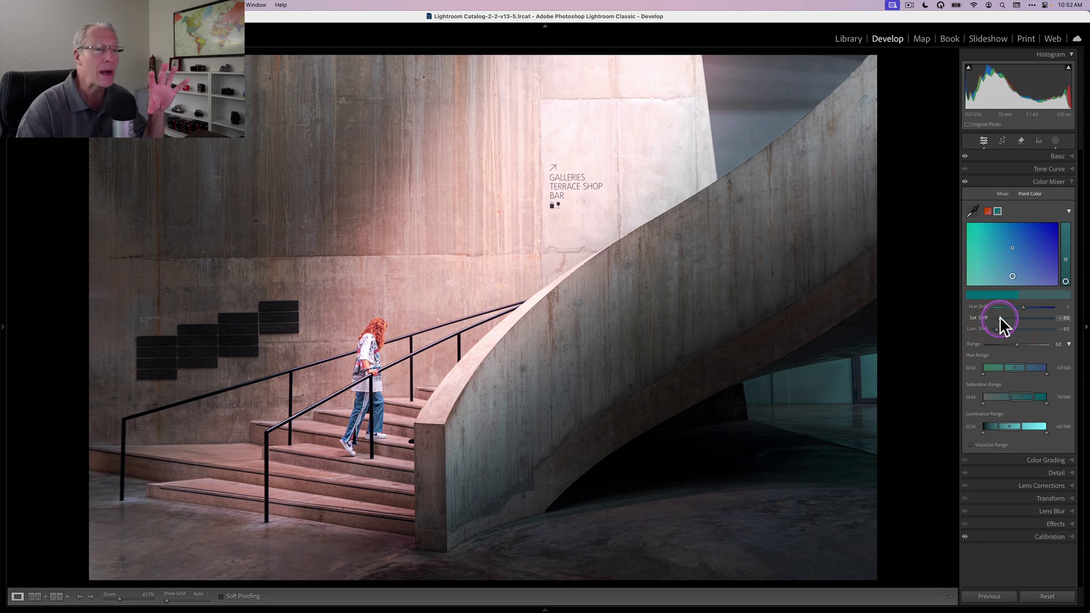
pyautogui.click(965, 182)
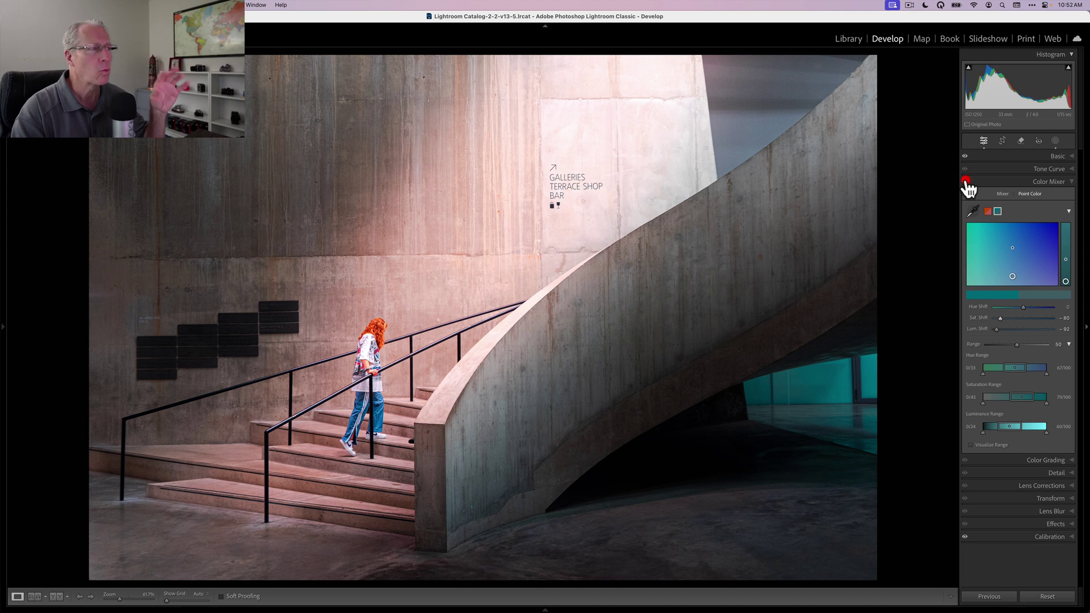
pyautogui.click(965, 182)
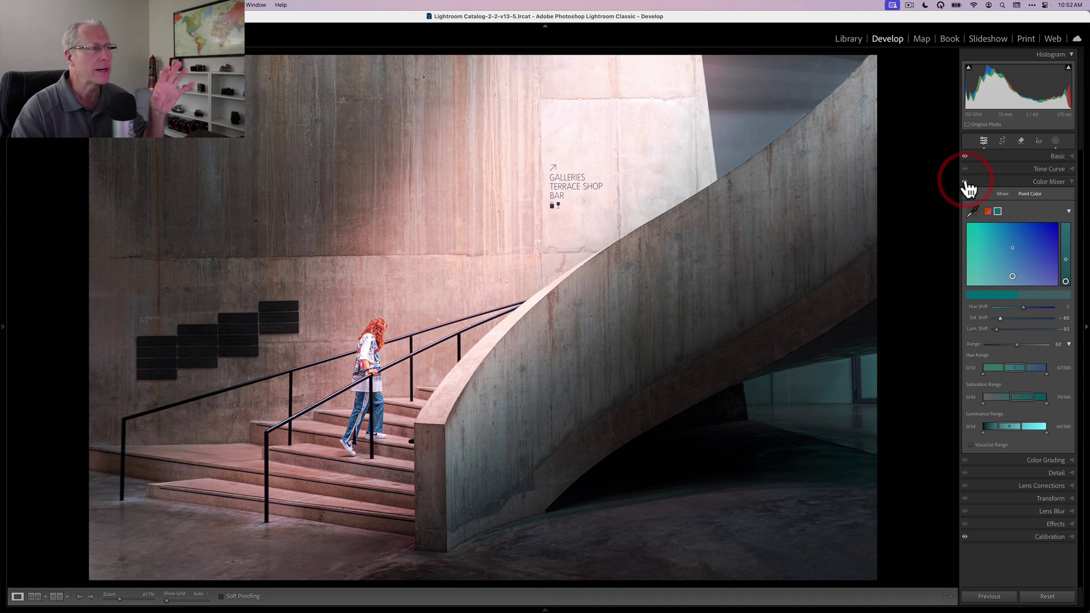
# Step: Collapse Color Mixer and switch Color Grading to the Highlights wheel
pyautogui.click(998, 181)
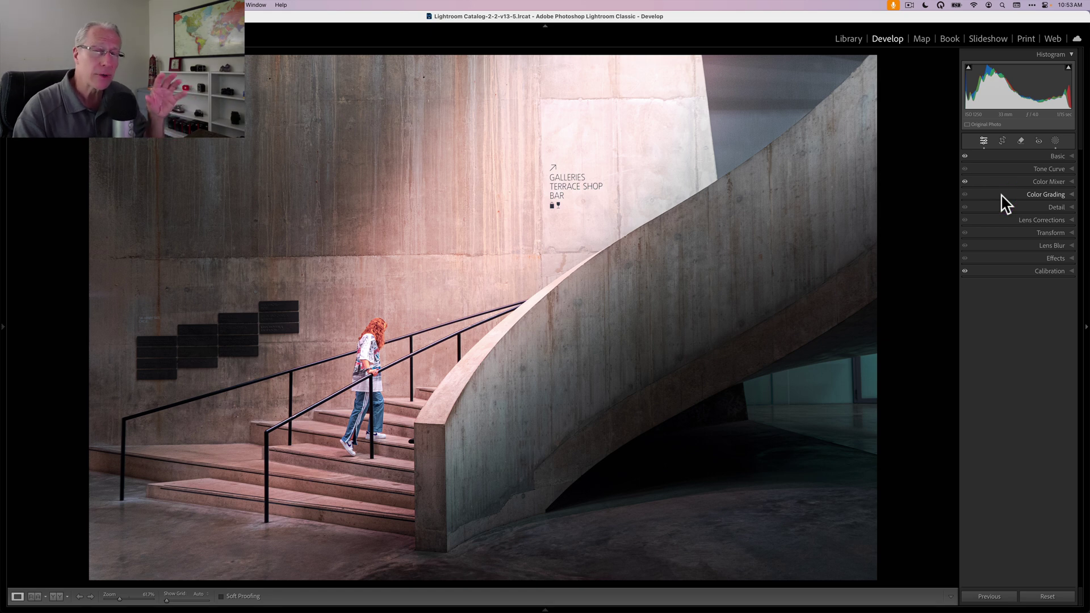
pyautogui.click(1001, 194)
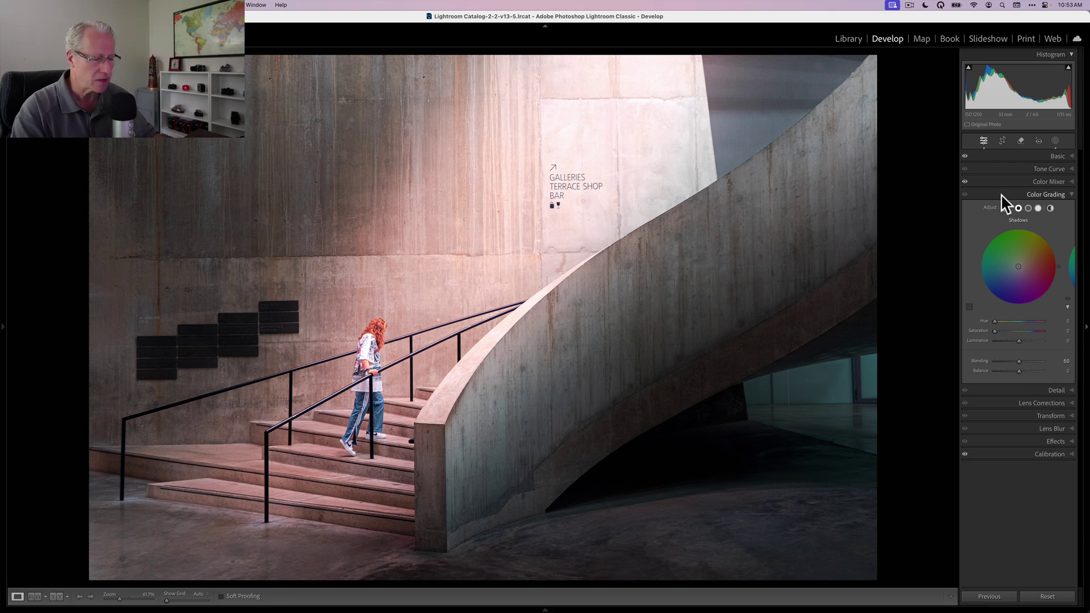
pyautogui.click(1037, 208)
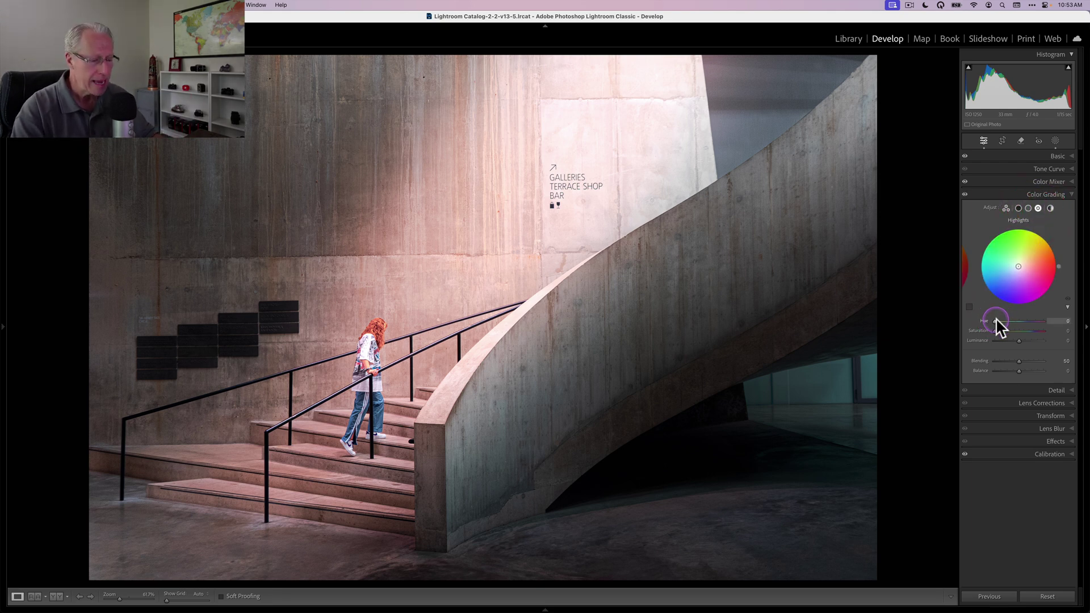
# Step: Warm the highlights to Hue 30 and Saturation 9, comparing with grading off and on
pyautogui.moveTo(996, 320); pyautogui.dragTo(998, 322)
pyautogui.moveTo(994, 331); pyautogui.dragTo(996, 331)
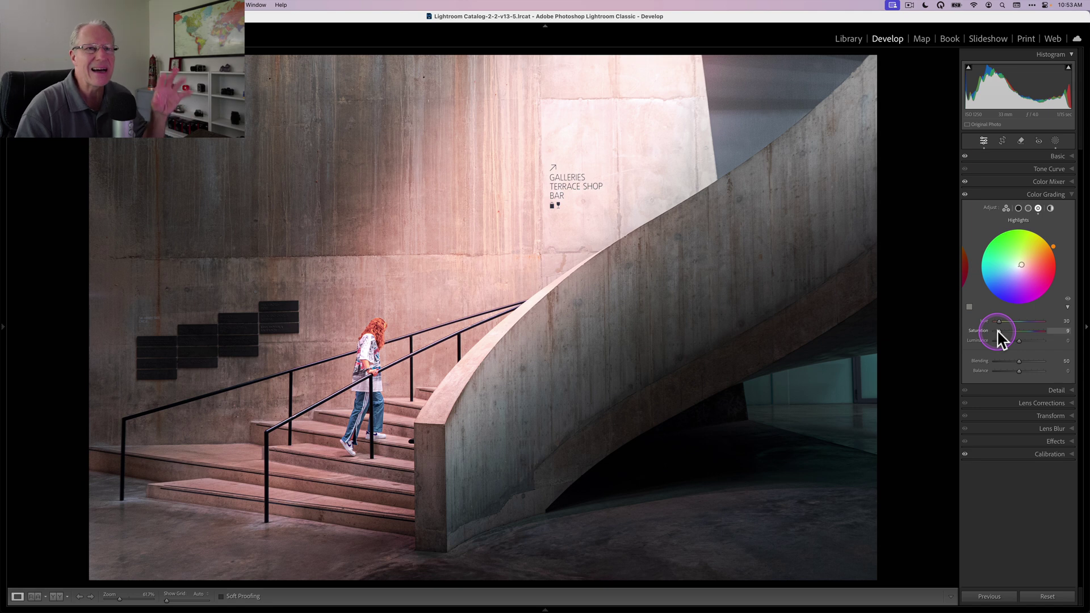
pyautogui.click(964, 194)
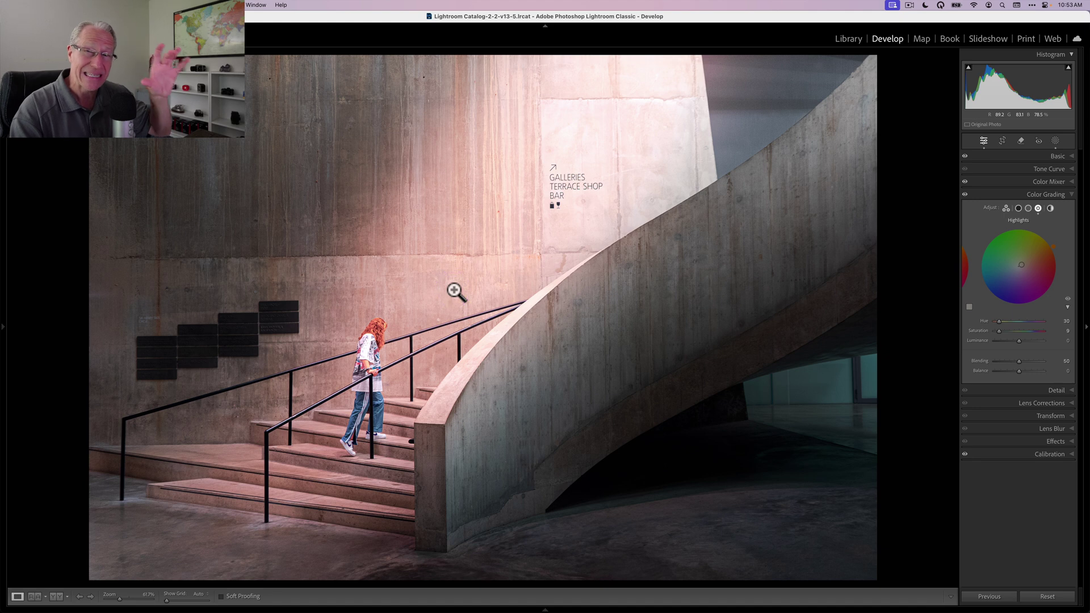
pyautogui.click(965, 195)
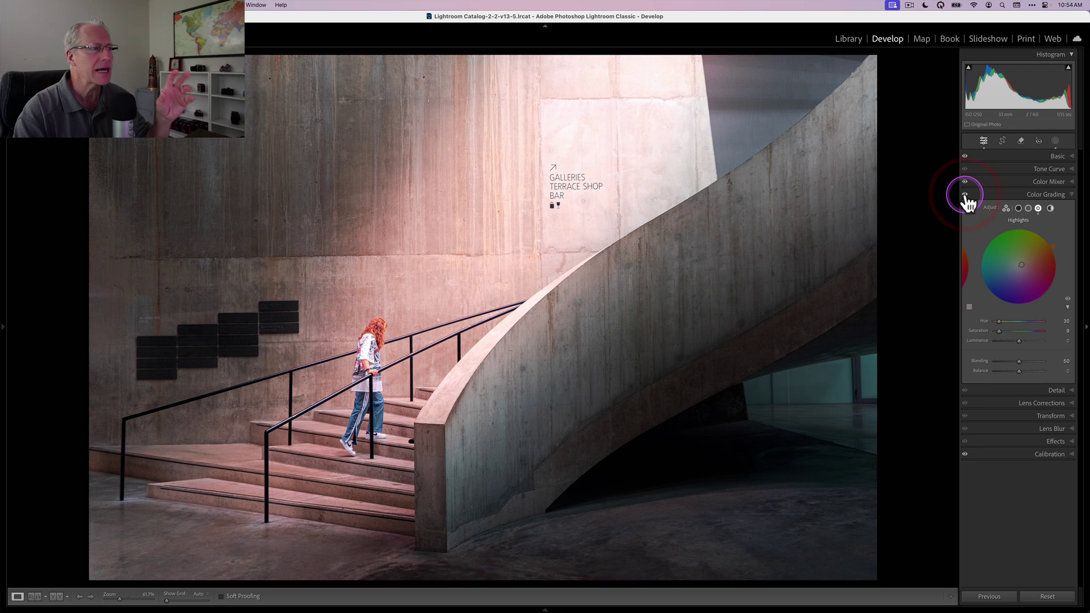
pyautogui.click(1007, 205)
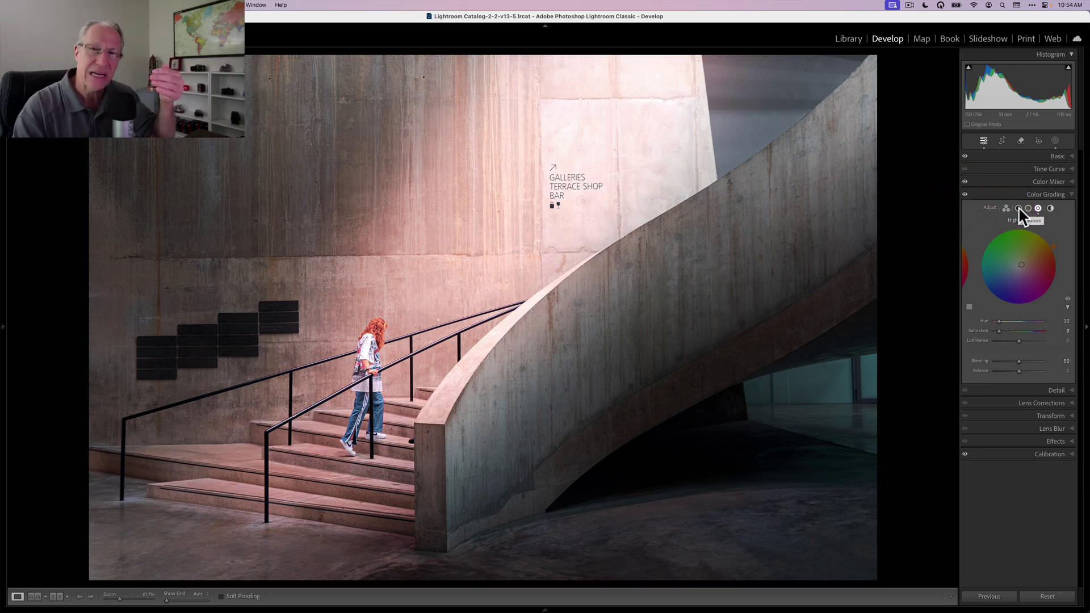
# Step: Grade the Shadows cool blue at Hue 229, Saturation 26, Luminance -73
pyautogui.click(1018, 208)
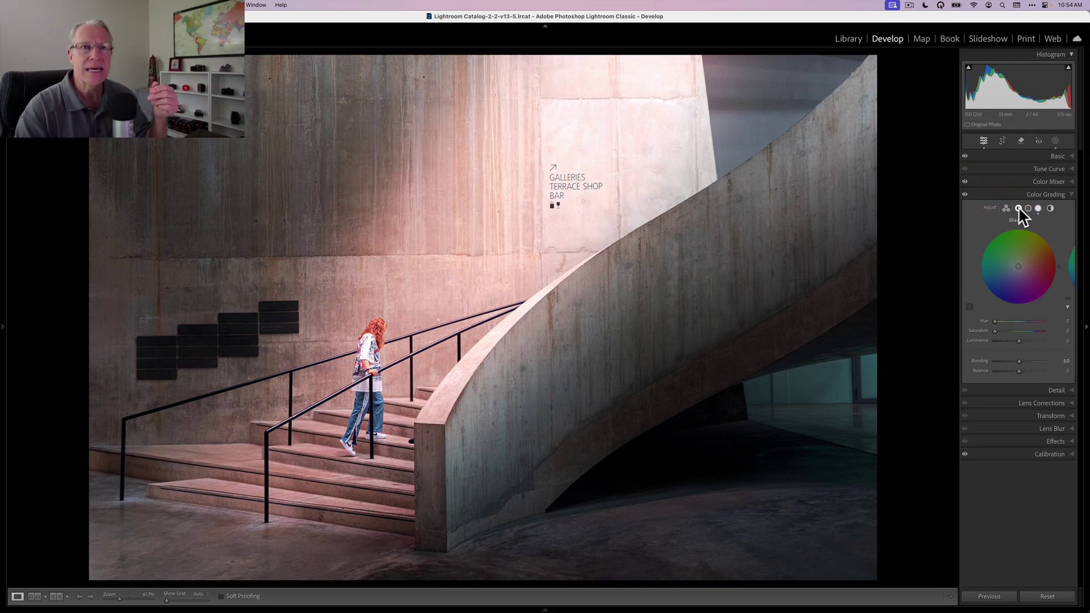
pyautogui.click(1001, 309)
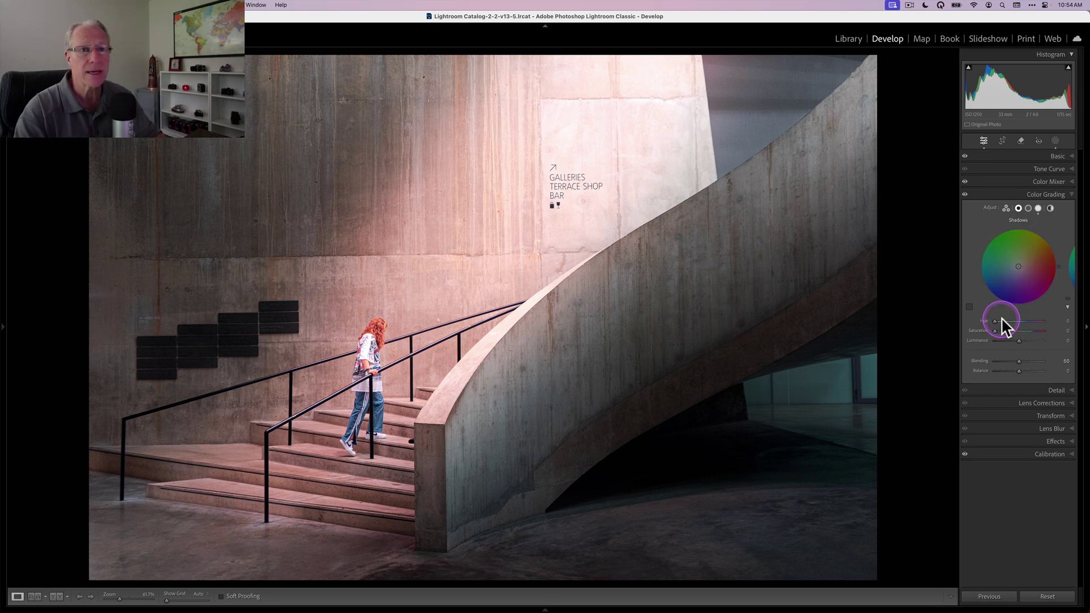
pyautogui.click(1009, 321)
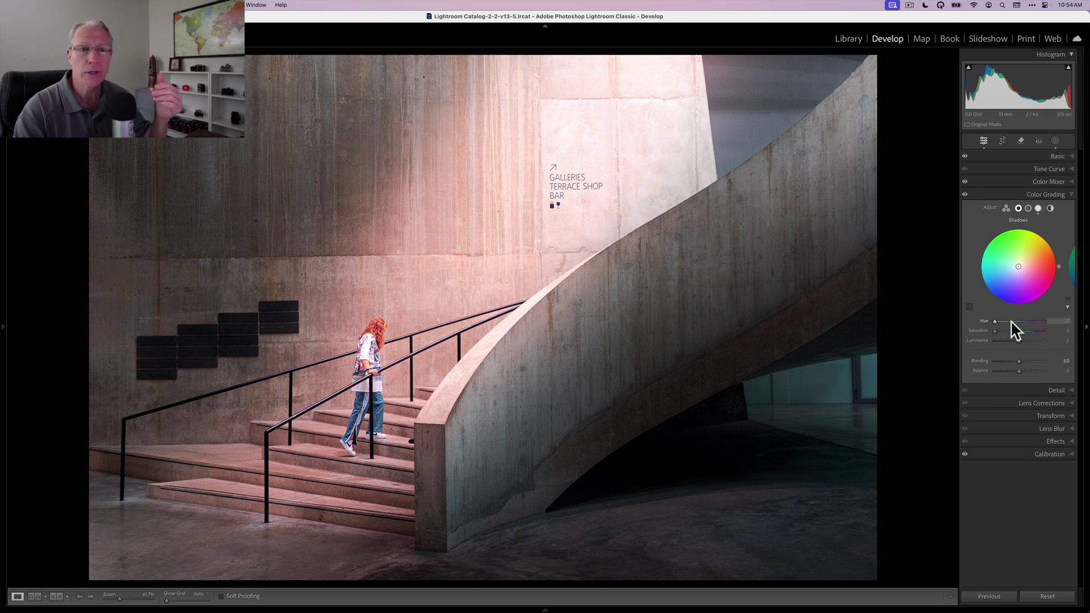
pyautogui.moveTo(1016, 320); pyautogui.dragTo(1026, 323)
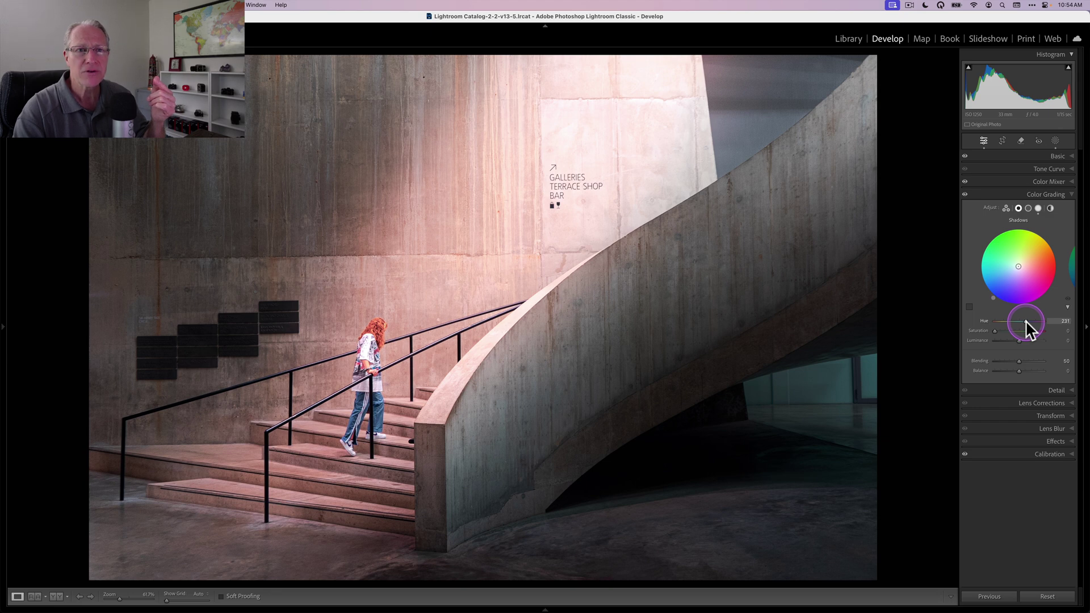
pyautogui.moveTo(1025, 321)
pyautogui.mouseDown()
pyautogui.moveTo(1007, 328)
pyautogui.moveTo(1018, 341)
pyautogui.moveTo(1000, 340)
pyautogui.moveTo(1013, 329)
pyautogui.moveTo(1005, 331)
pyautogui.mouseUp()
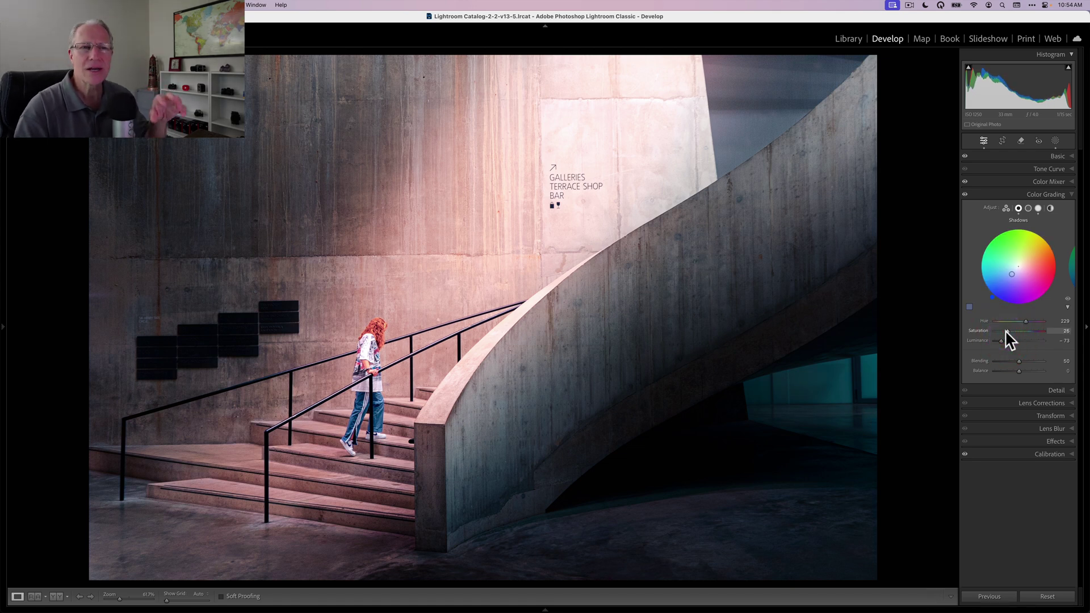
# Step: Compare the color grading off and on, then collapse the Color Grading panel
pyautogui.click(965, 194)
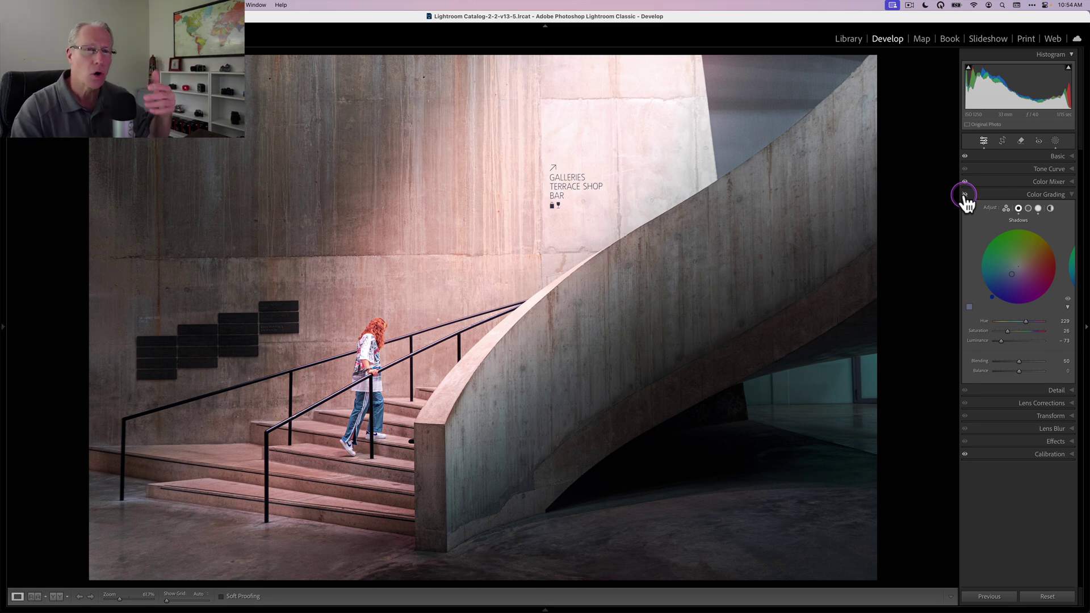
pyautogui.click(965, 195)
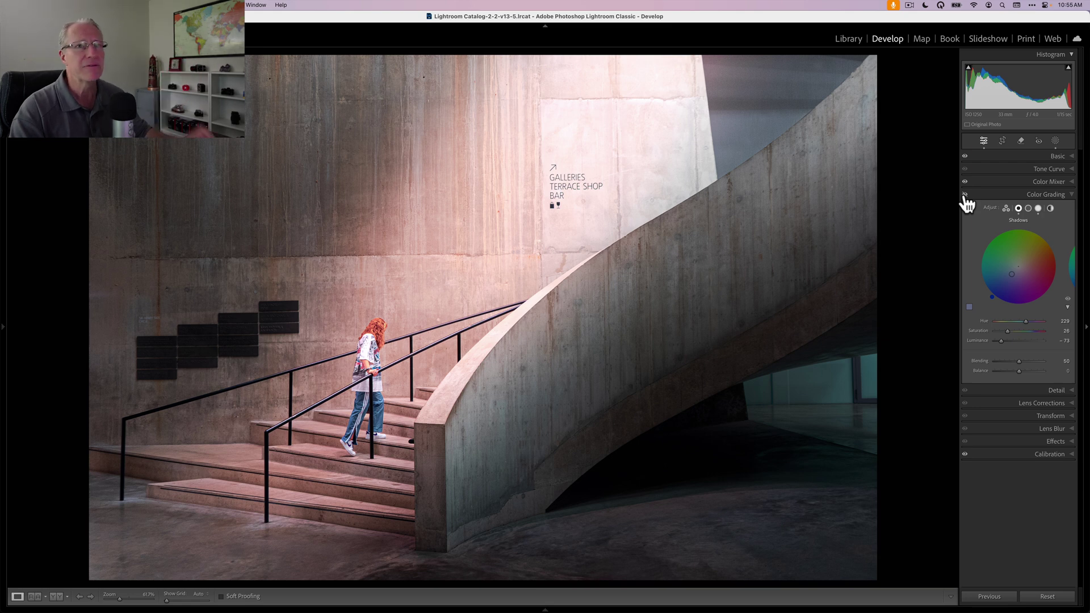
pyautogui.click(964, 194)
pyautogui.click(986, 194)
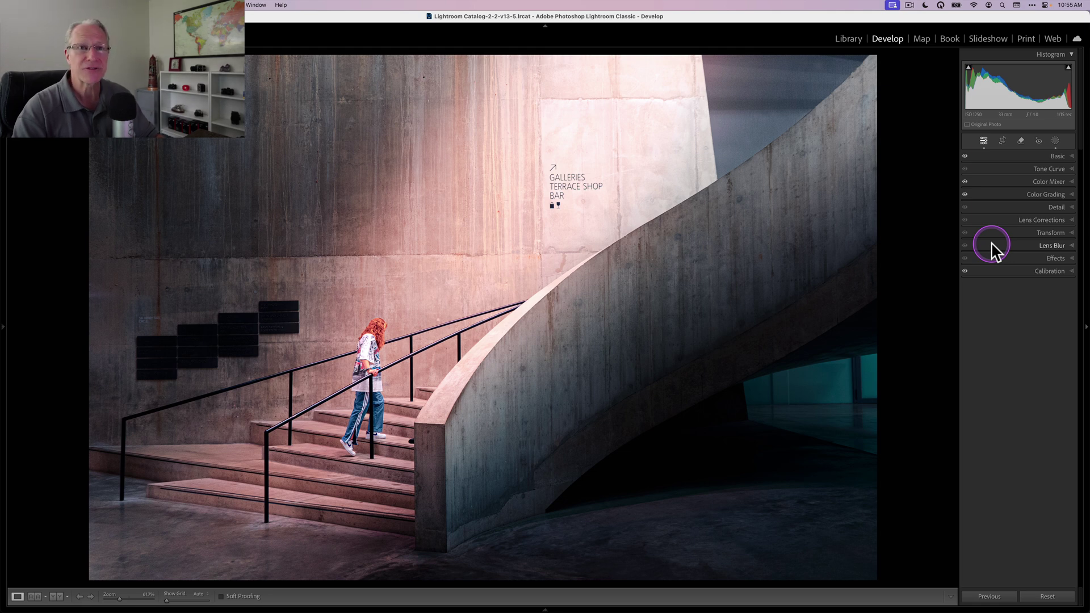
# Step: Add a post-crop vignette at Amount -26, Midpoint 75 and Feather 100
pyautogui.click(1002, 261)
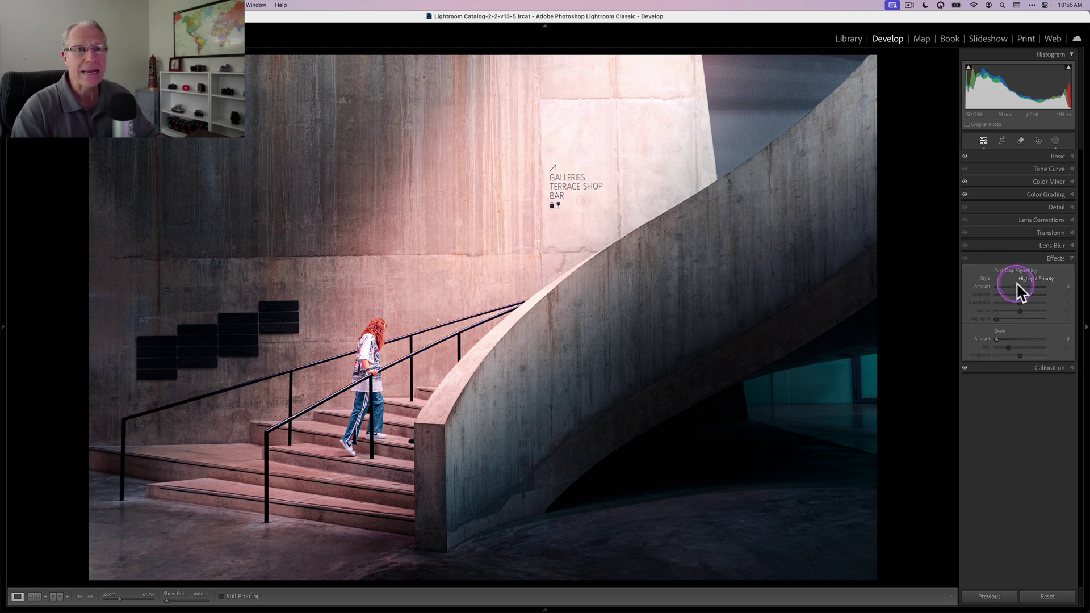
pyautogui.moveTo(1018, 286); pyautogui.dragTo(1058, 311)
pyautogui.click(964, 257)
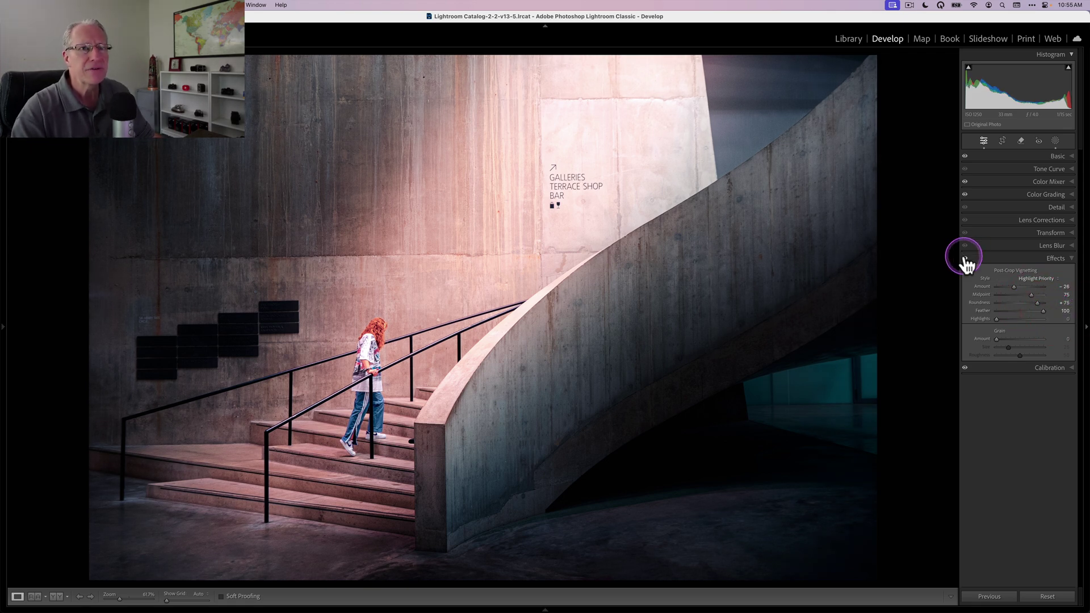
# Step: Compare the vignette off and on, then collapse the Effects panel
pyautogui.click(964, 258)
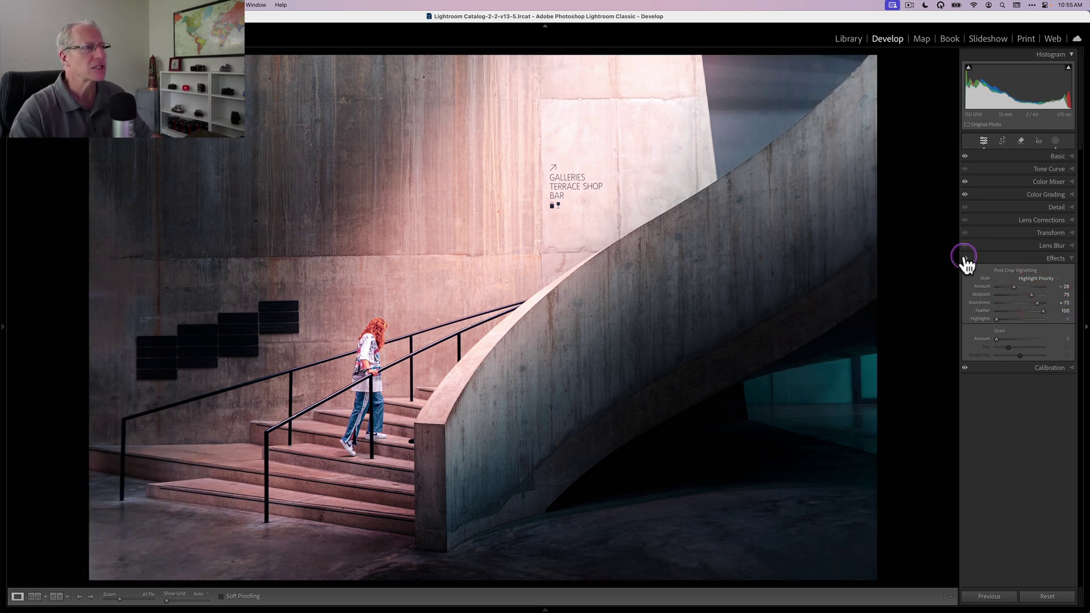
pyautogui.click(964, 258)
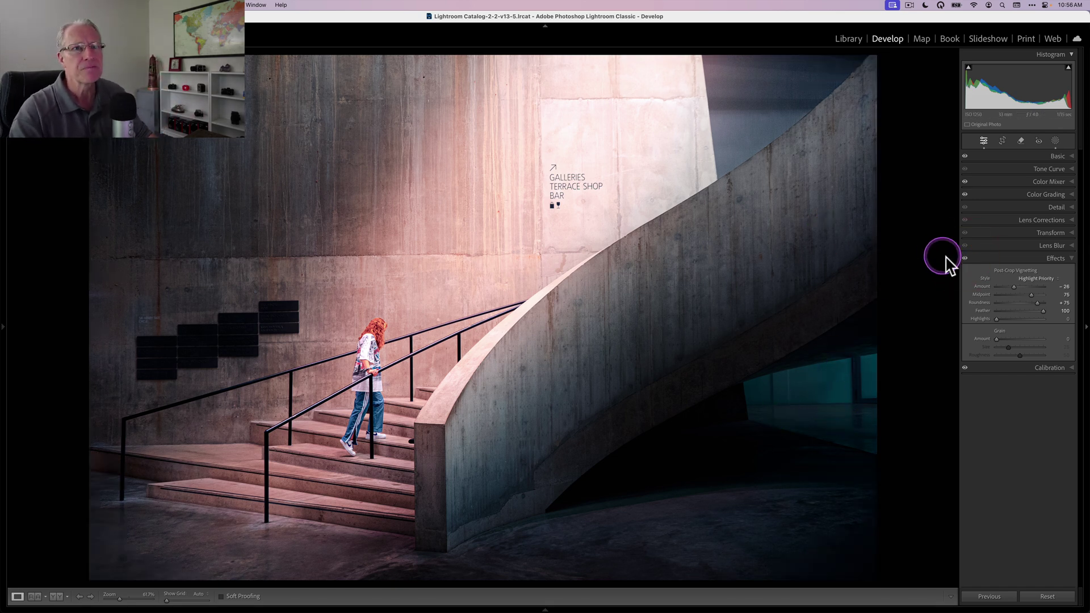
pyautogui.click(964, 258)
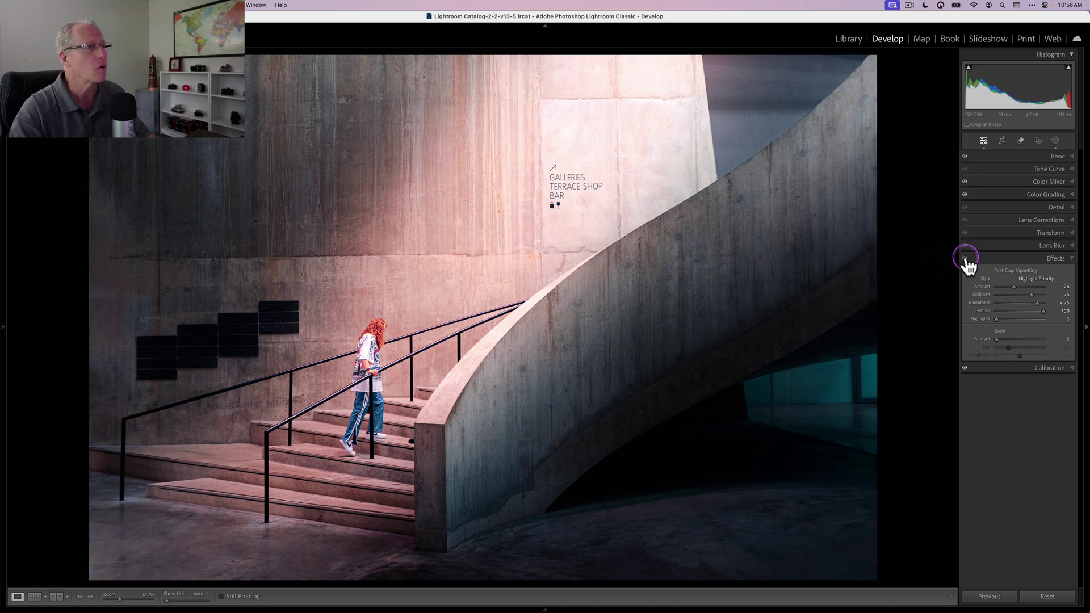
pyautogui.click(964, 259)
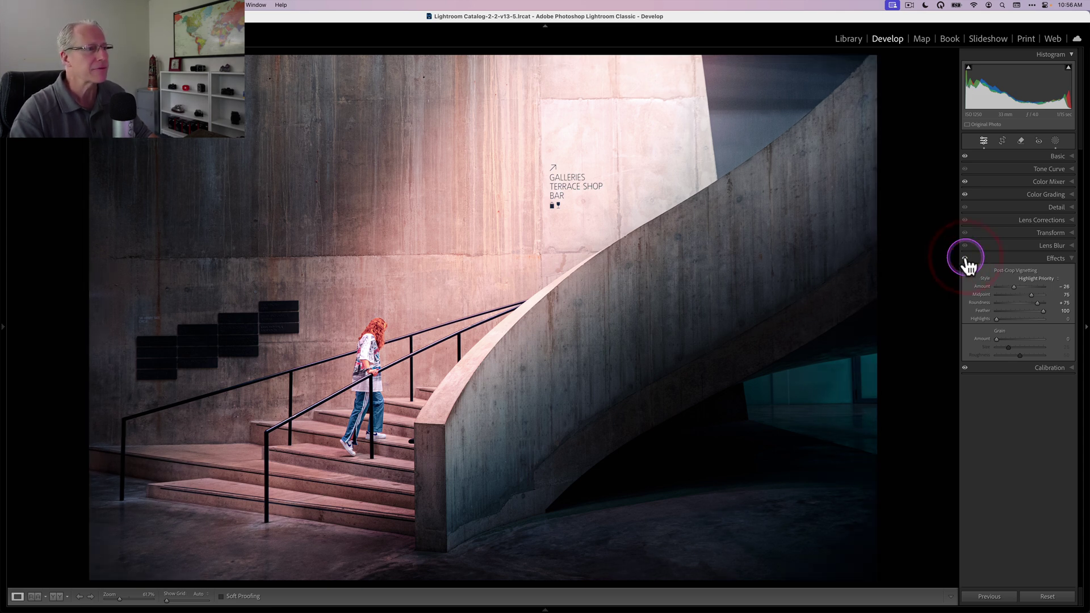
pyautogui.click(967, 262)
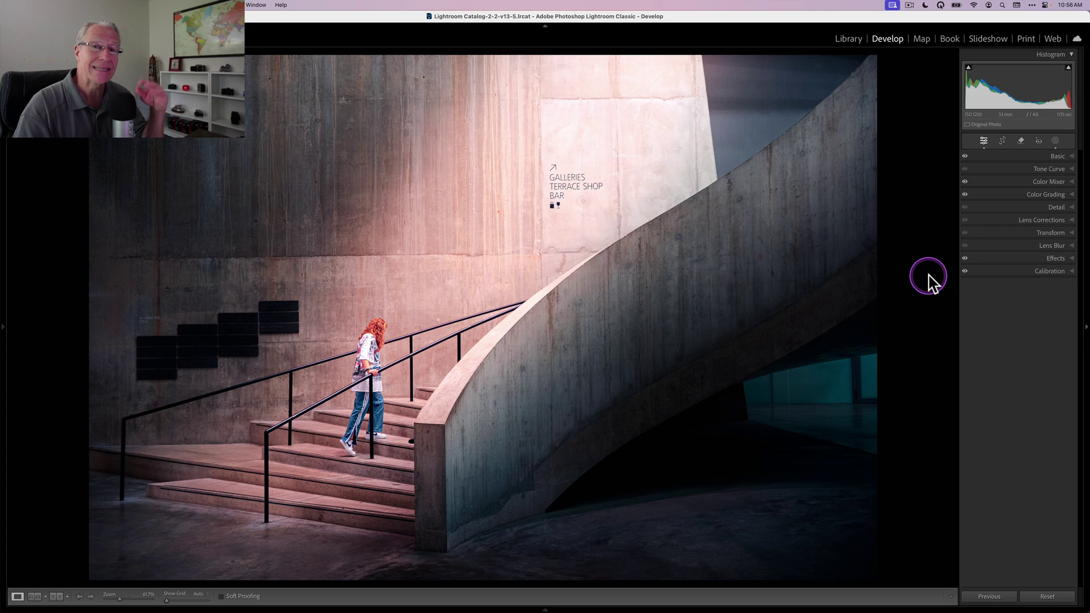
pyautogui.press('\\')
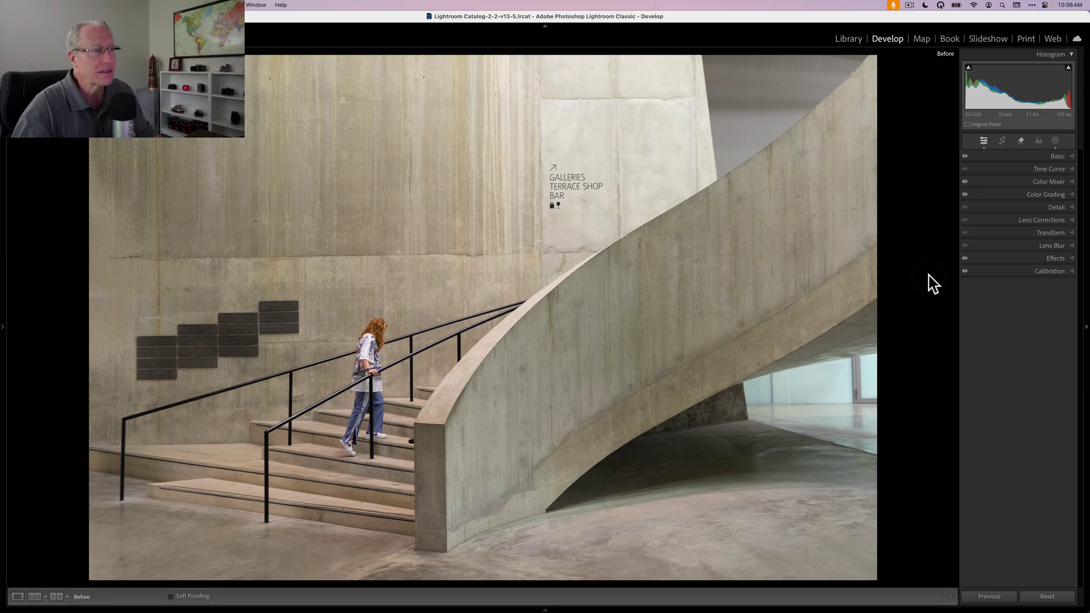
pyautogui.press('\\')
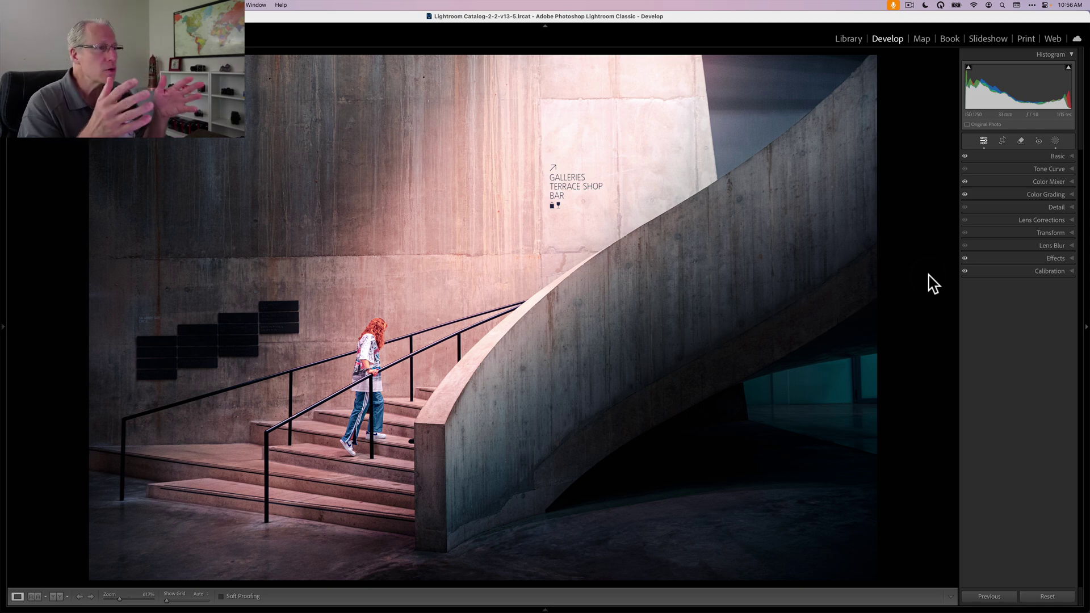
pyautogui.press('\\')
pyautogui.press('\\')
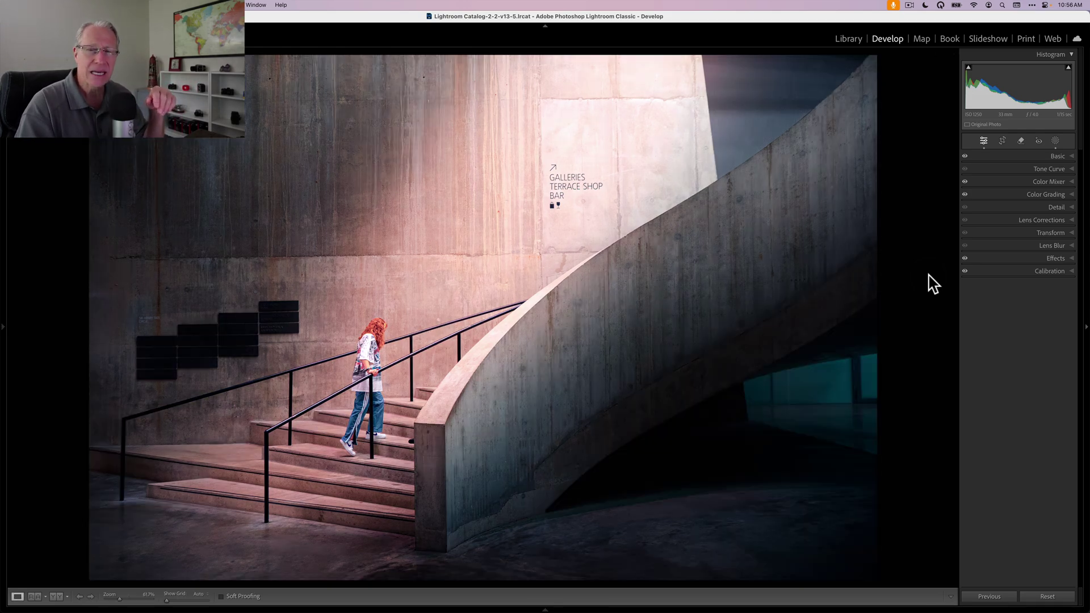